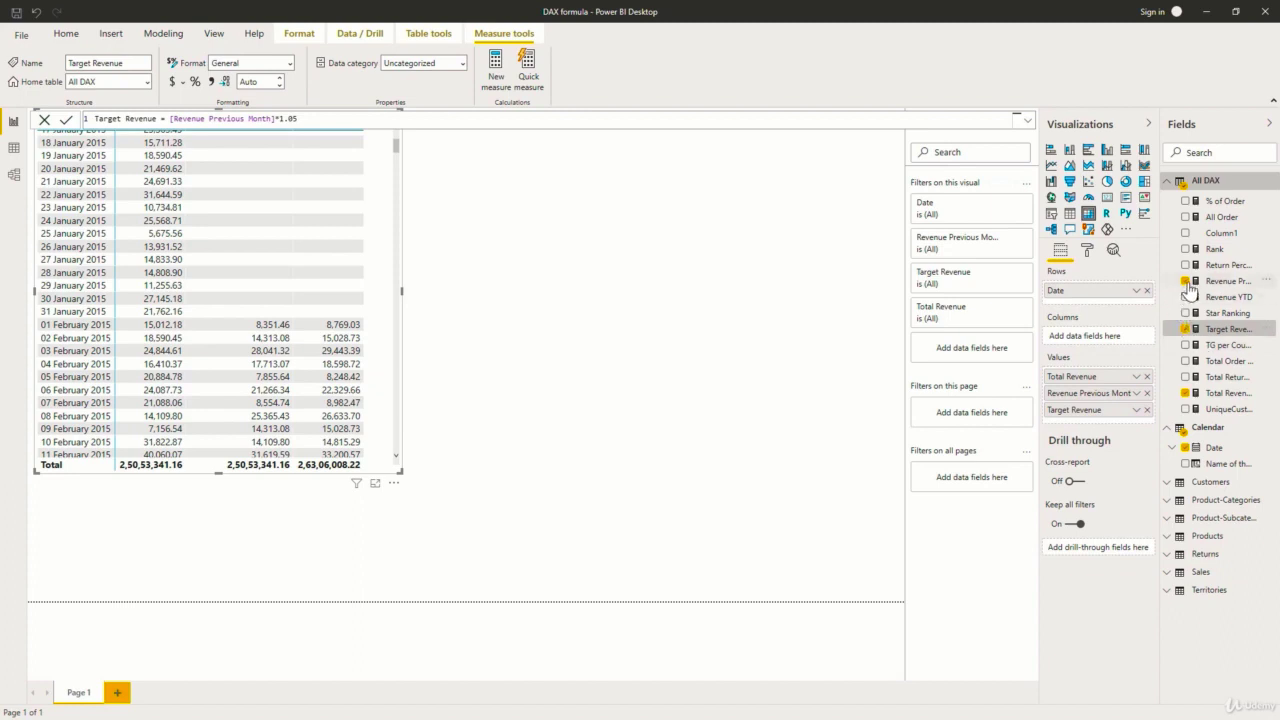
Remove Revenue Previous Month and Target Revenue from the table, leaving Total Revenue.
{"action": "left_click", "coordinate": [1186, 282]}
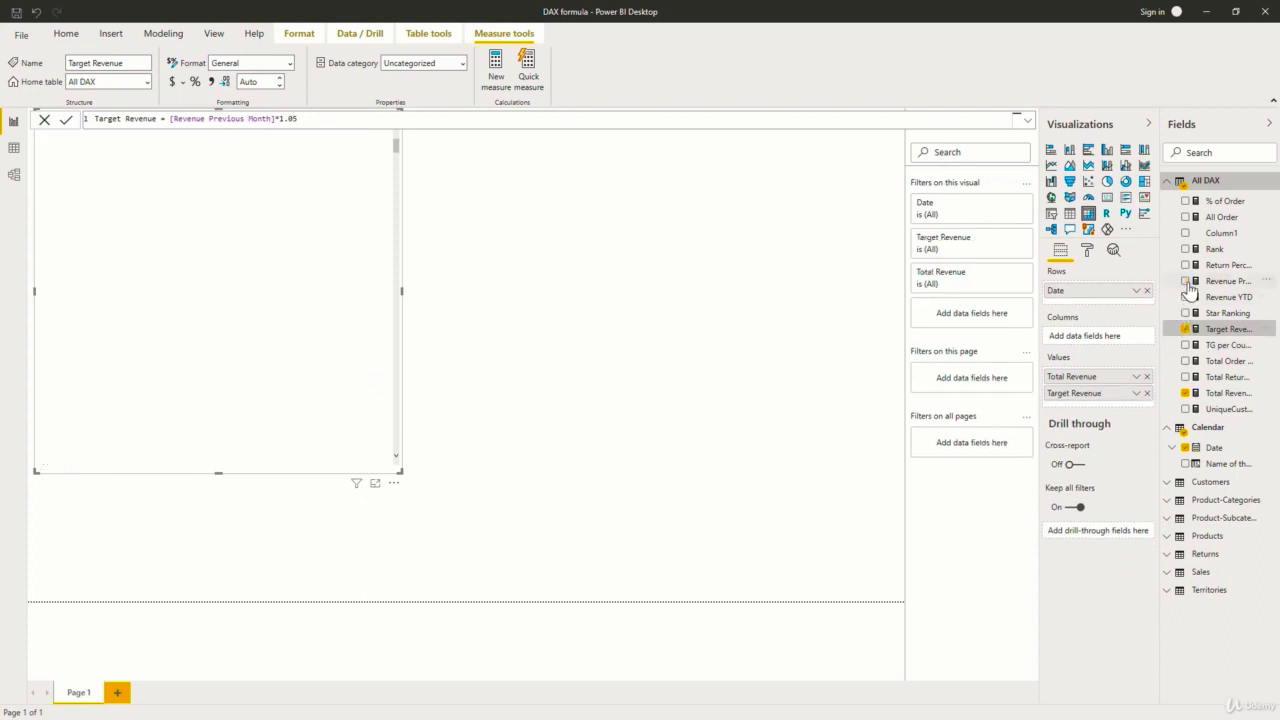
{"action": "left_click", "coordinate": [1185, 330]}
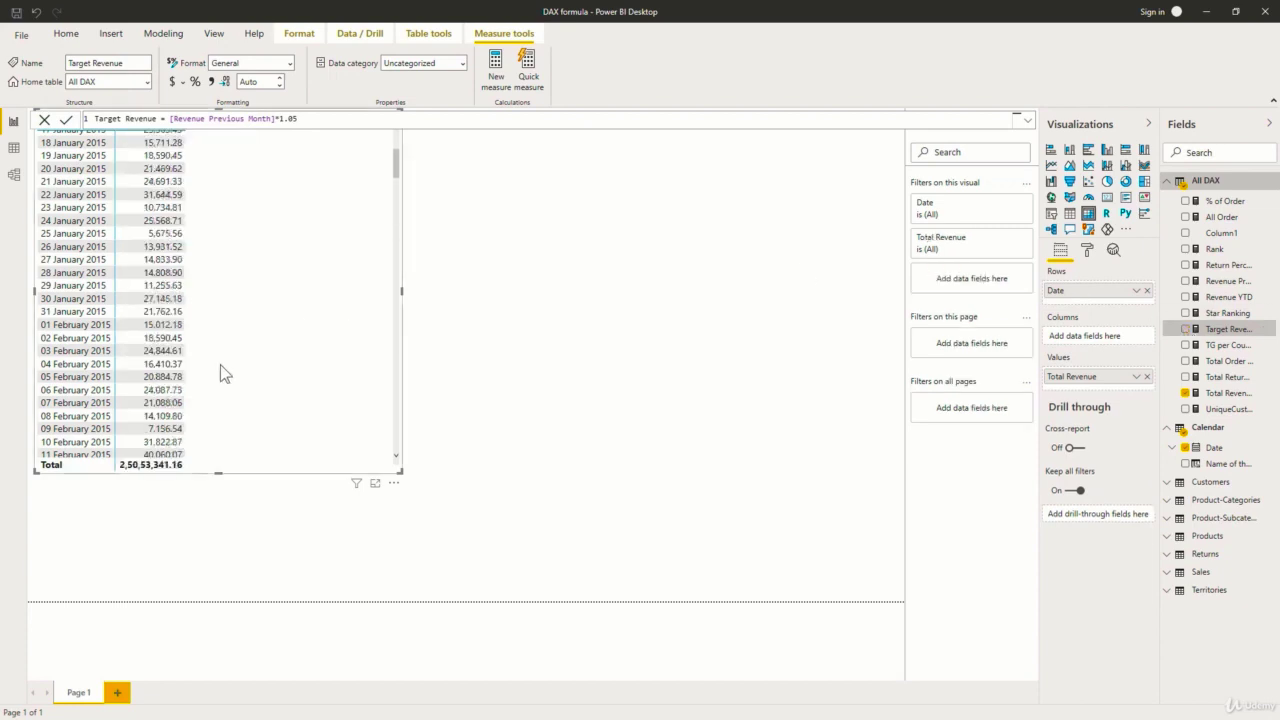
{"action": "scroll", "coordinate": [224, 373], "scroll_direction": "up", "scroll_amount": 5}
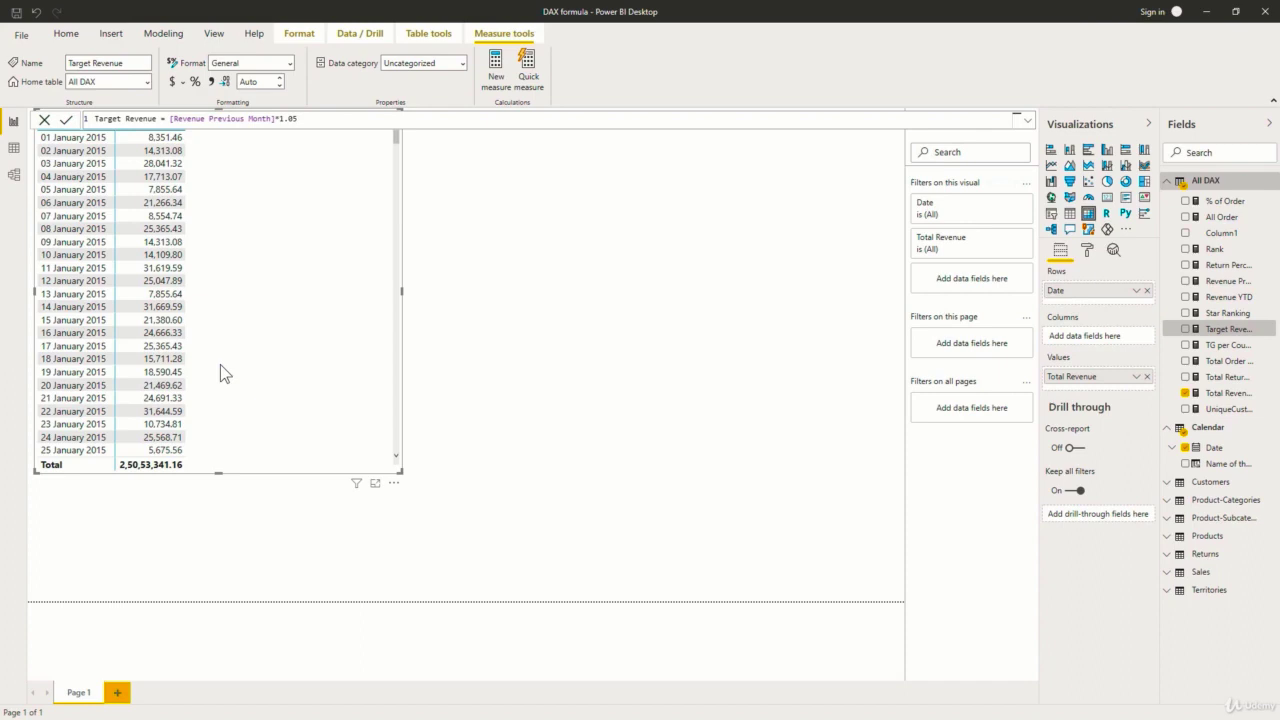
{"action": "left_click", "coordinate": [1218, 677]}
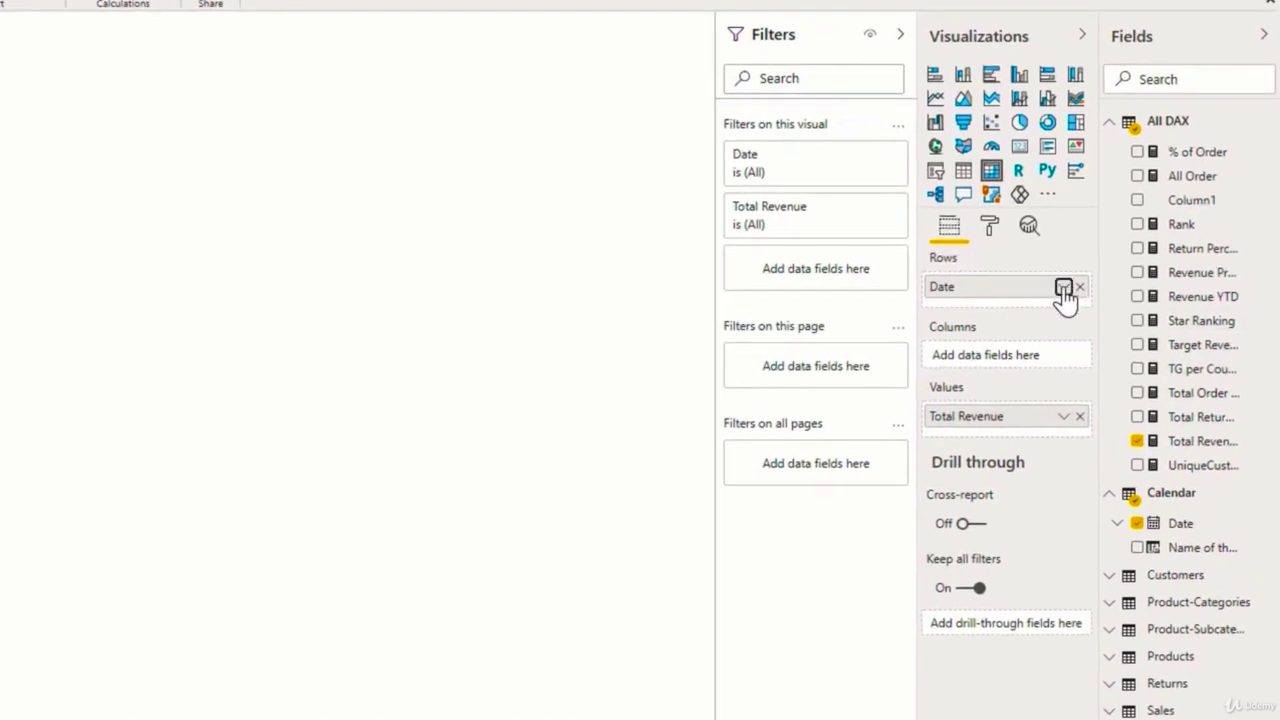
Switch the Date row field to Date Hierarchy and drop the Day level from Rows.
{"action": "left_click", "coordinate": [1064, 289]}
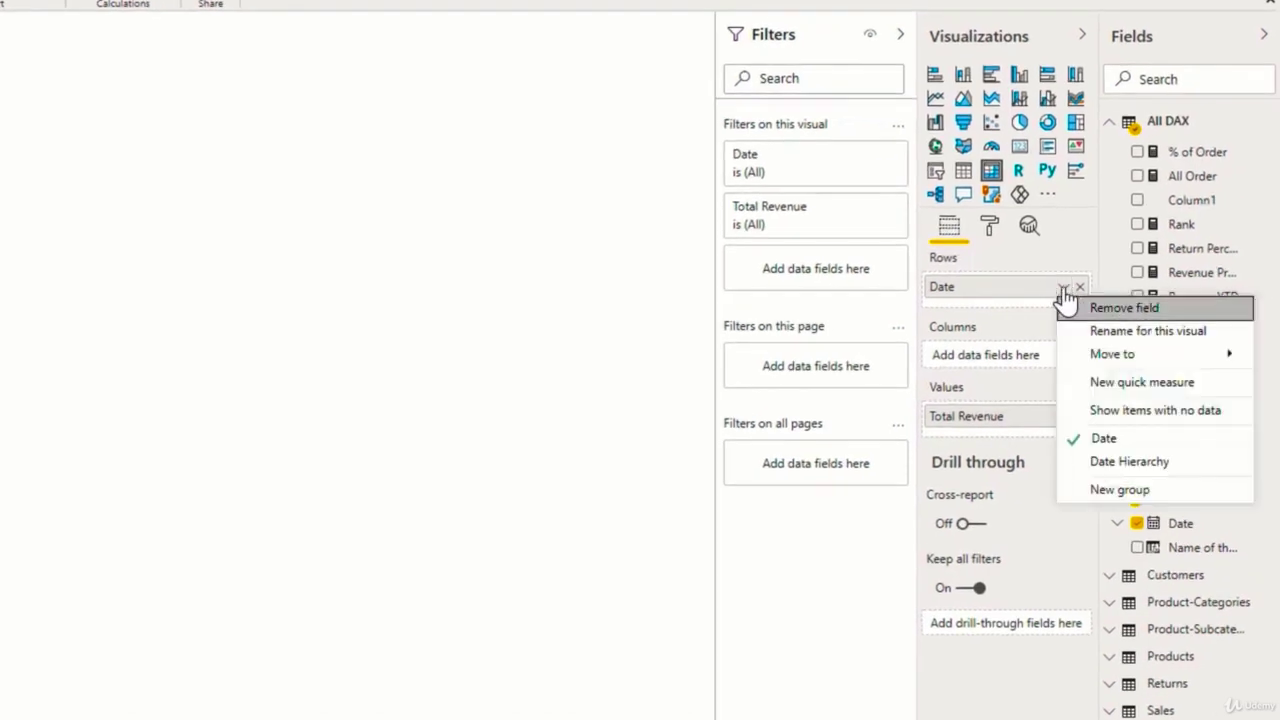
{"action": "left_click", "coordinate": [1125, 463]}
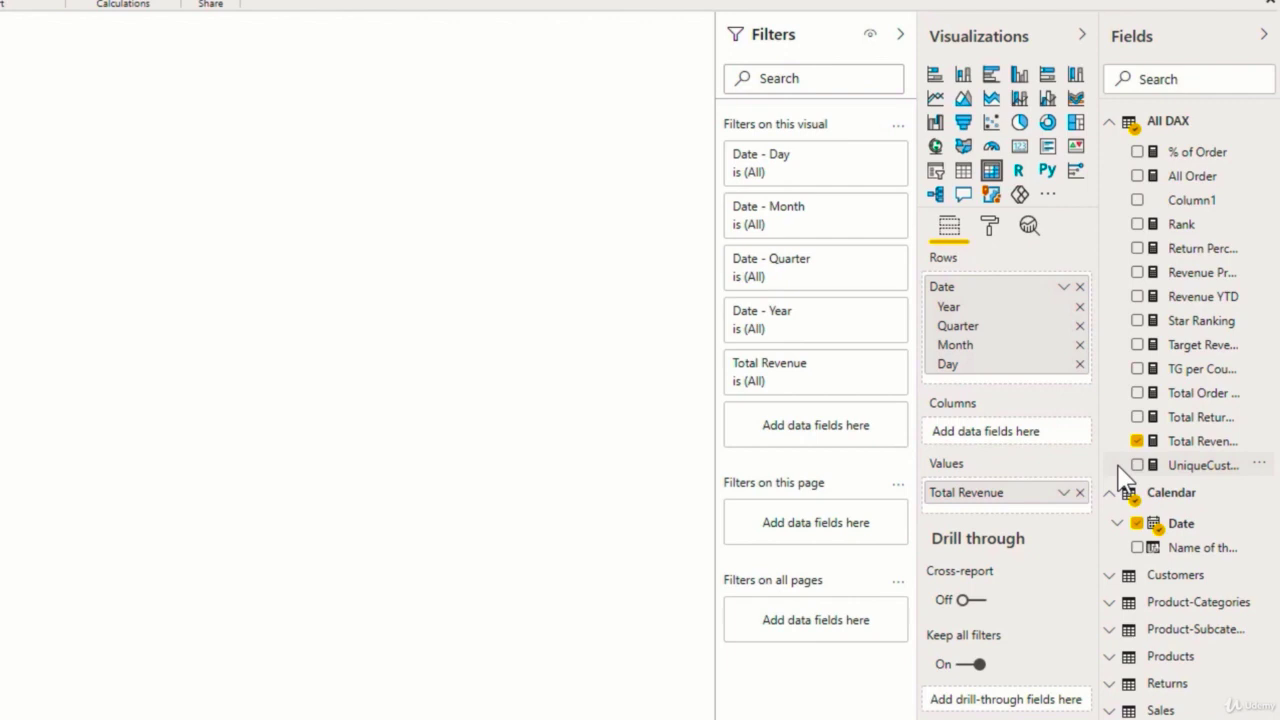
{"action": "left_click", "coordinate": [1078, 364]}
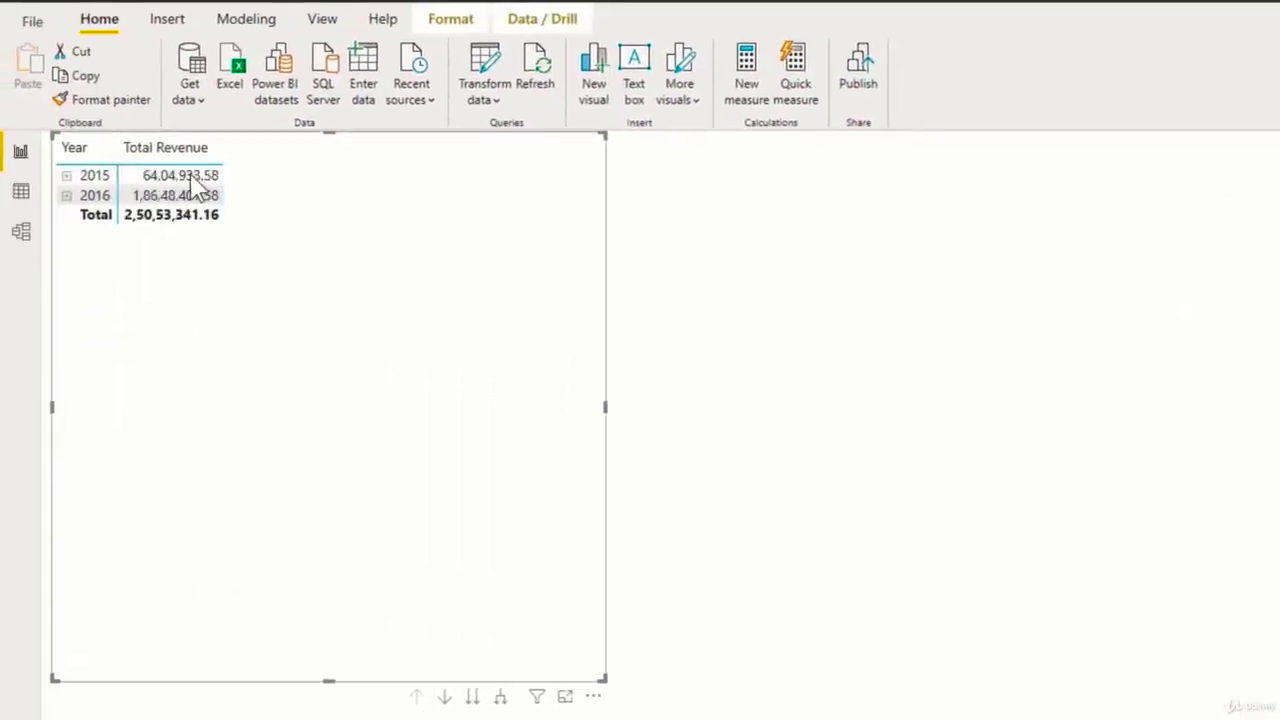
Expand 2015 and 2016 into monthly Total Revenue rows and begin a new measure.
{"action": "left_click", "coordinate": [64, 177]}
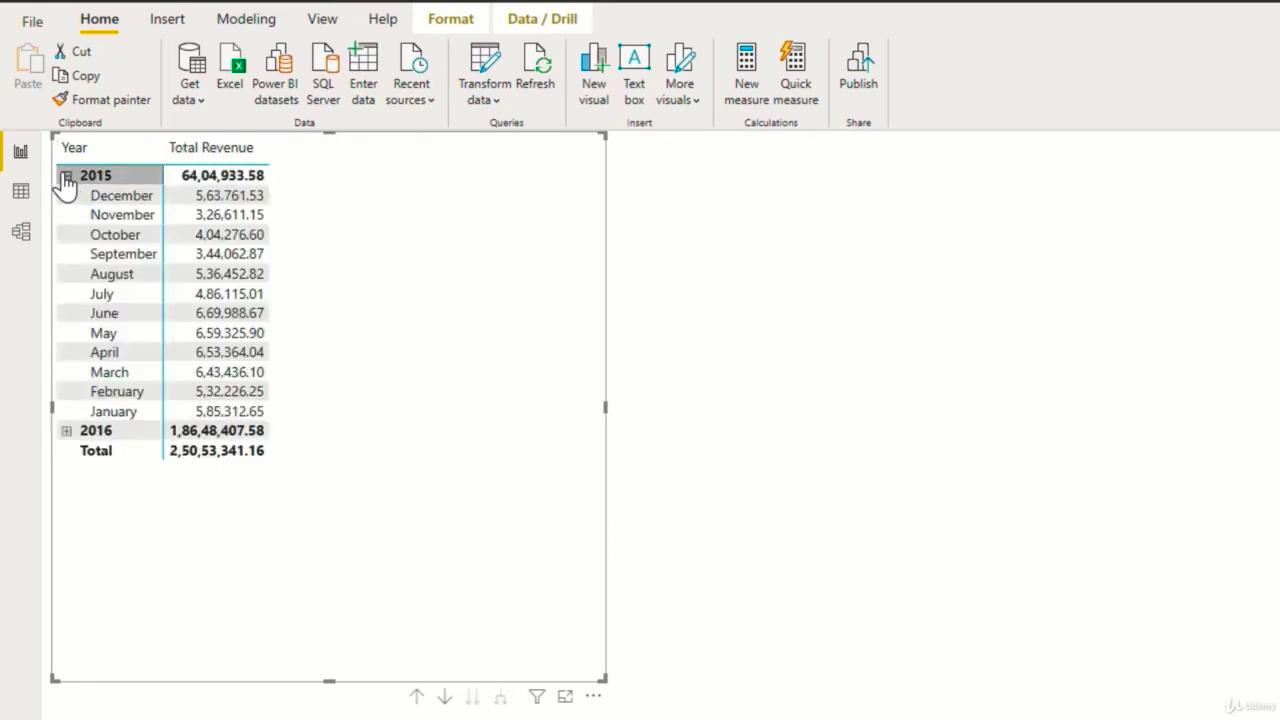
{"action": "left_click", "coordinate": [66, 431]}
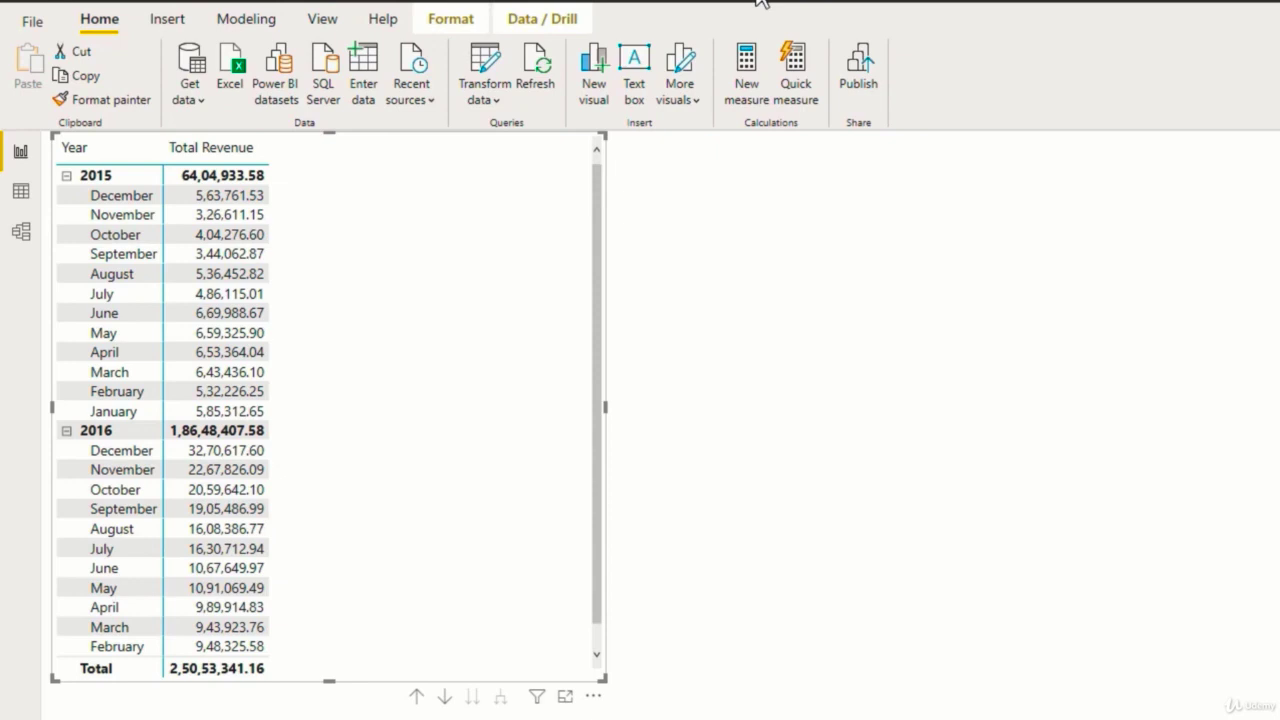
{"action": "left_click", "coordinate": [752, 100]}
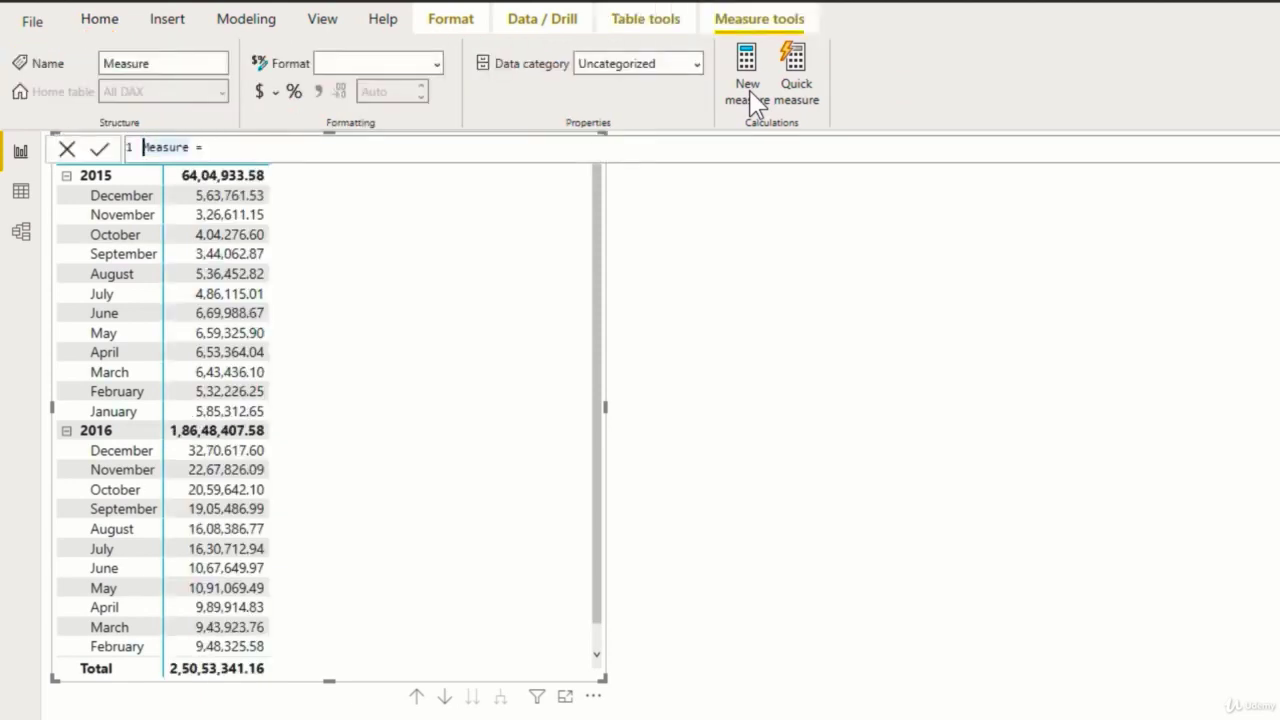
Name the new measure Revenue SPLY and start its formula with CALCULATE([Total Revenue].
{"action": "type", "text": "Revenue SPL"}
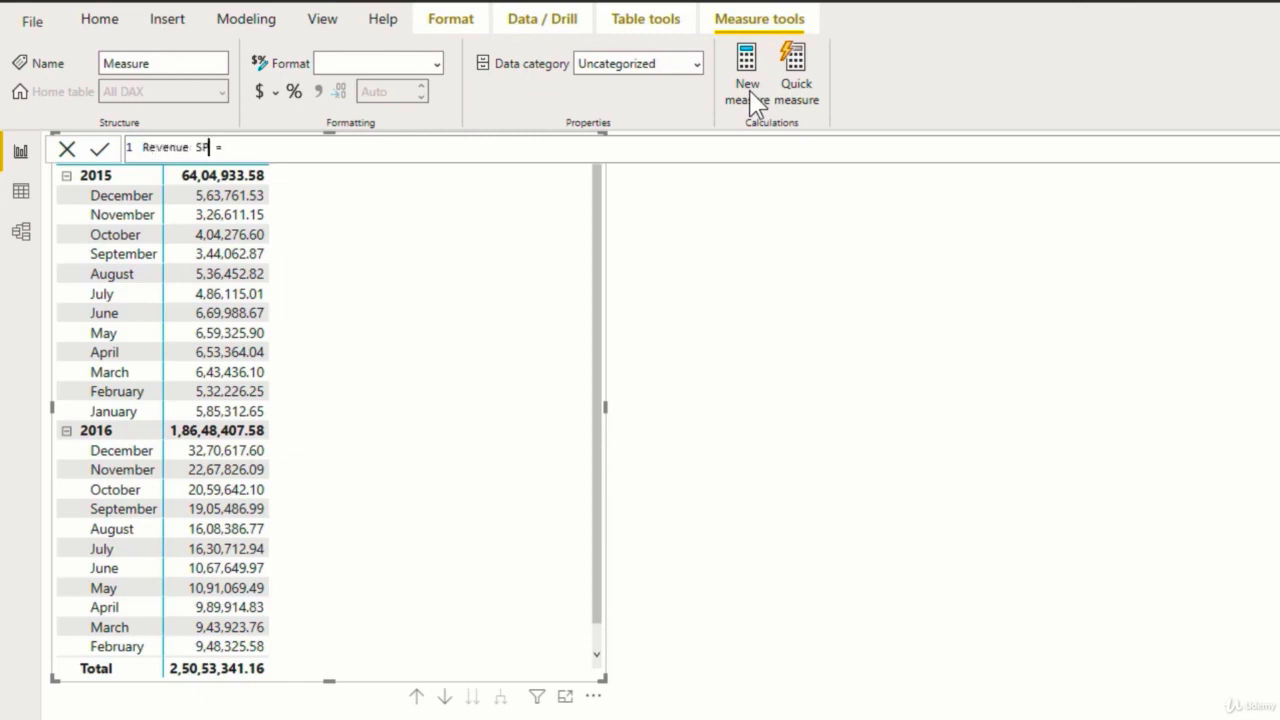
{"action": "type", "text": "Y"}
{"action": "key", "text": "Right"}
{"action": "key", "text": "Right"}
{"action": "key", "text": "Right"}
{"action": "type", "text": "CA"}
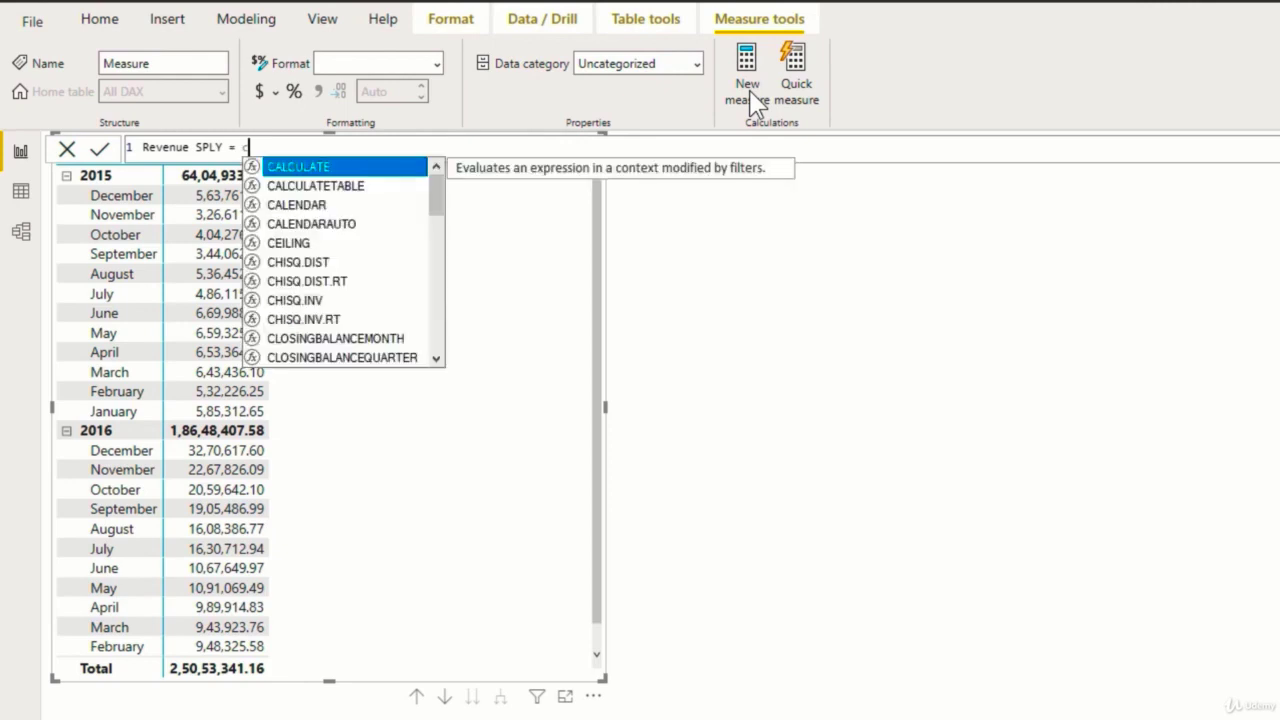
{"action": "key", "text": "Tab"}
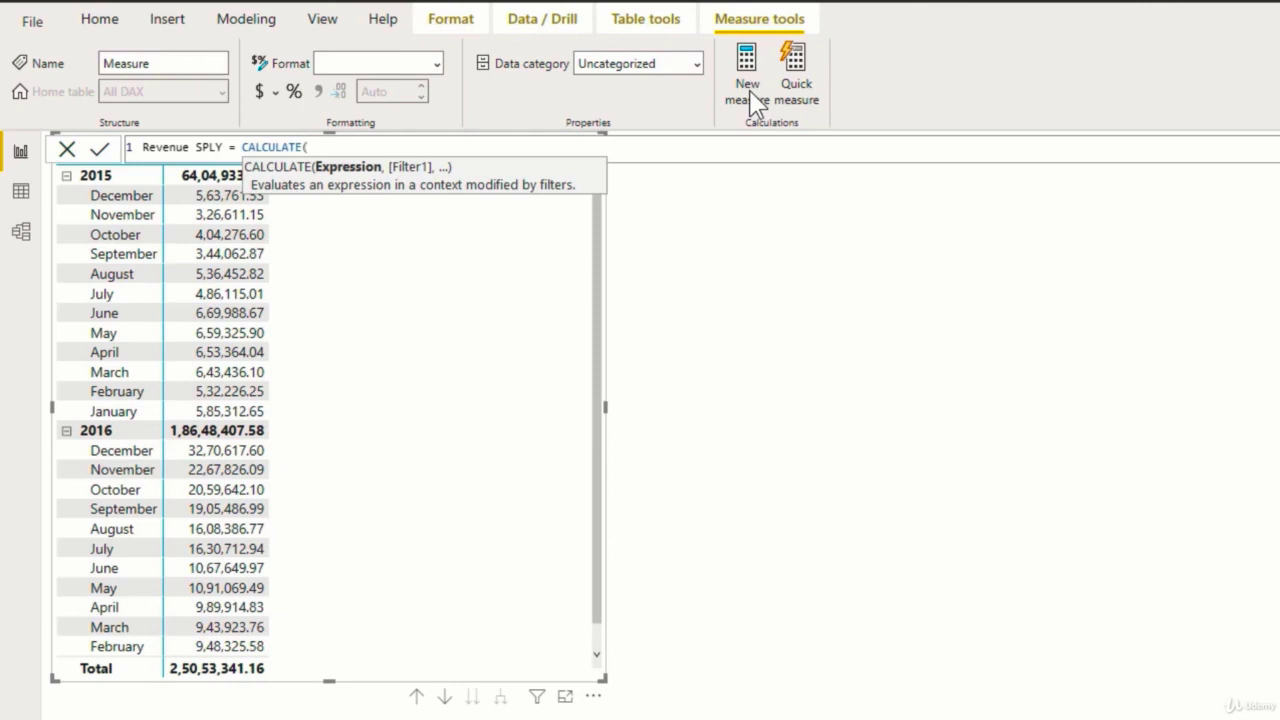
{"action": "type", "text": "tot"}
{"action": "key", "text": "Down"}
{"action": "key", "text": "Down"}
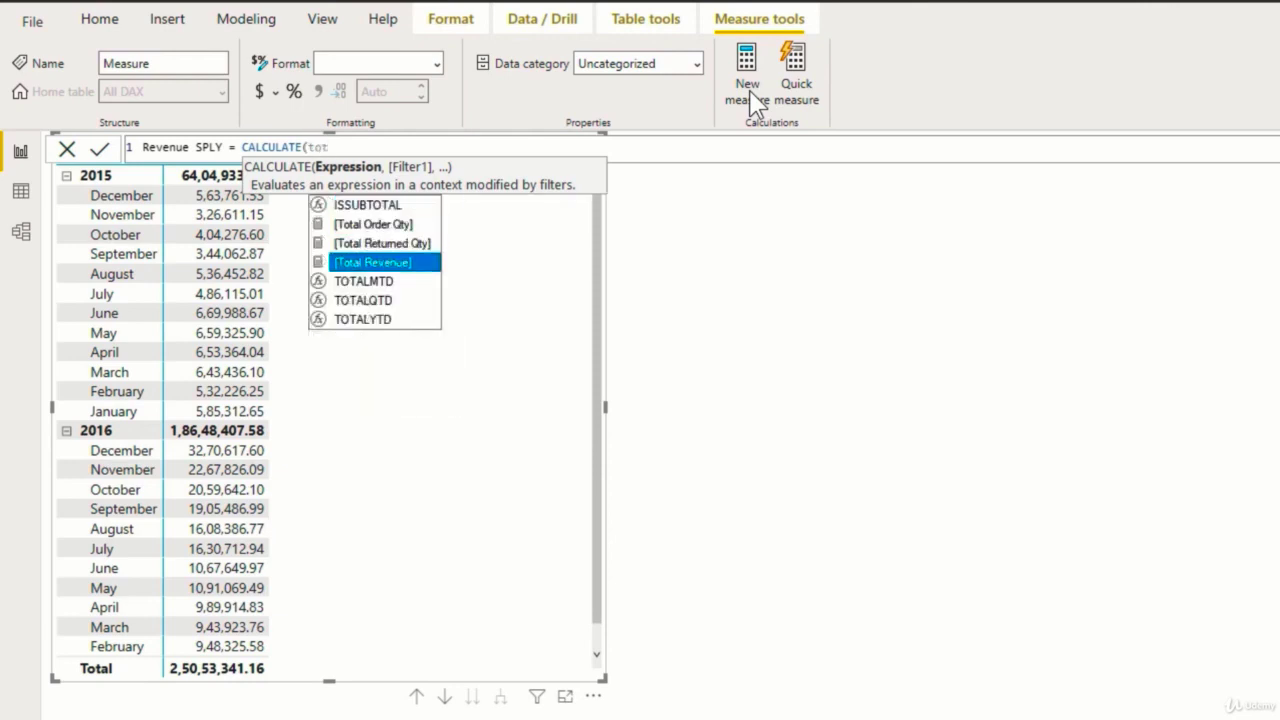
{"action": "key", "text": "Tab"}
Complete the formula with SAMEPERIODLASTYEAR('Calendar'[Date]) and commit the Revenue SPLY measure.
{"action": "type", "text": ","}
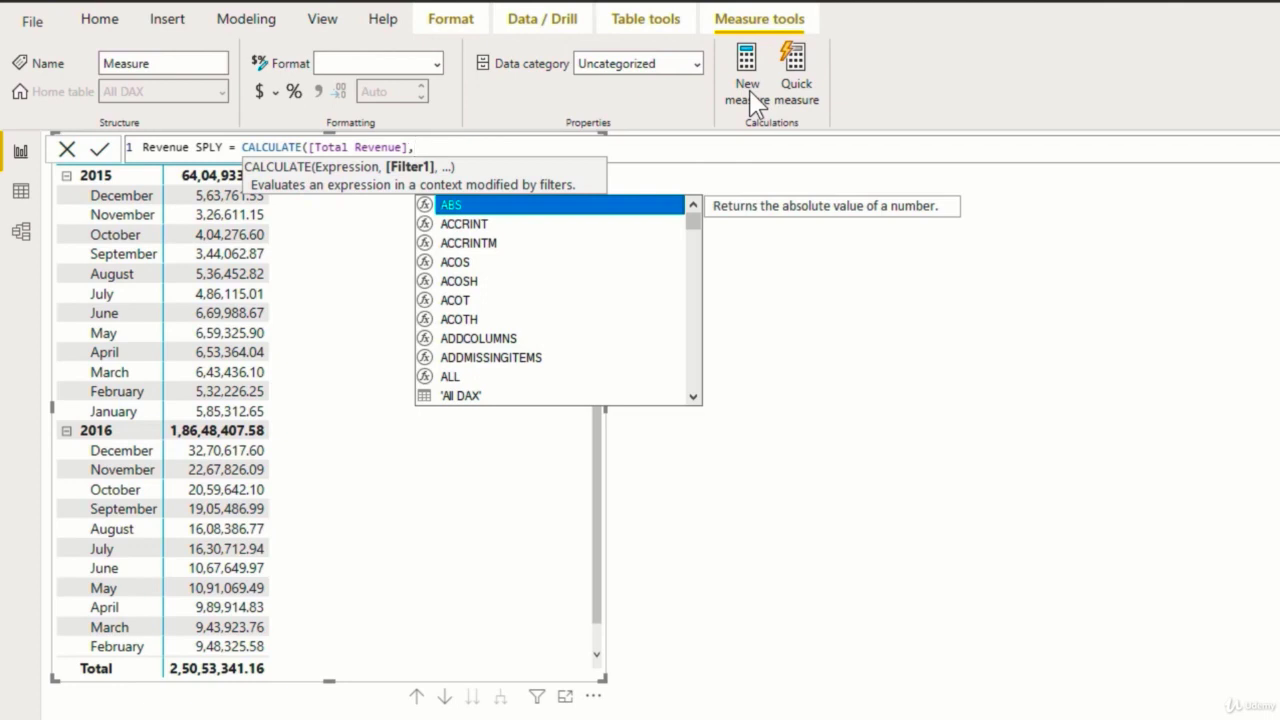
{"action": "type", "text": "sam"}
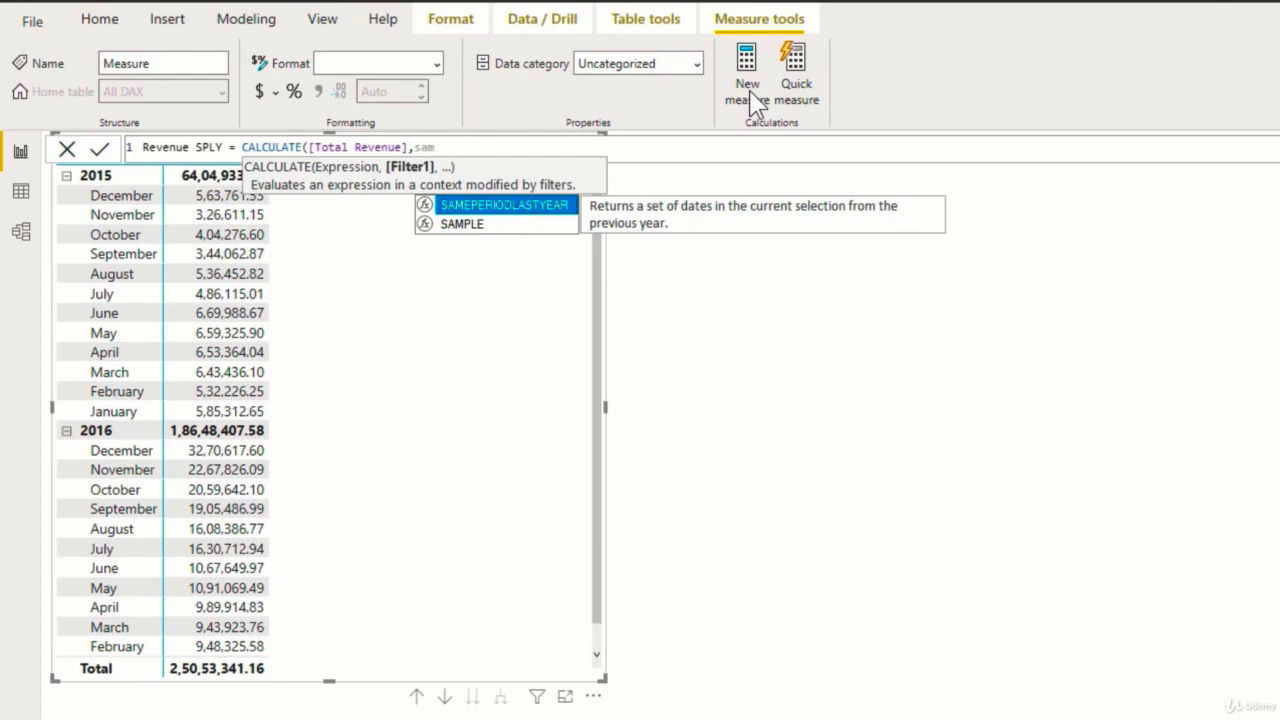
{"action": "key", "text": "Tab"}
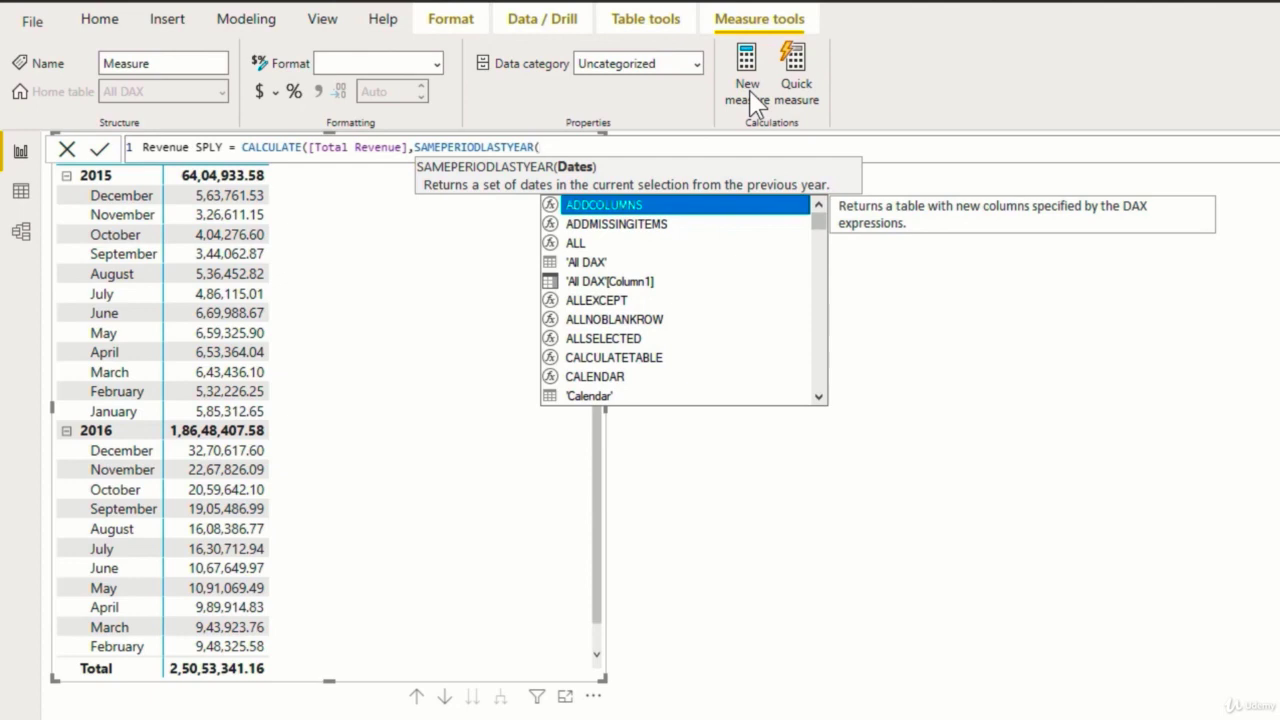
{"action": "type", "text": "cale"}
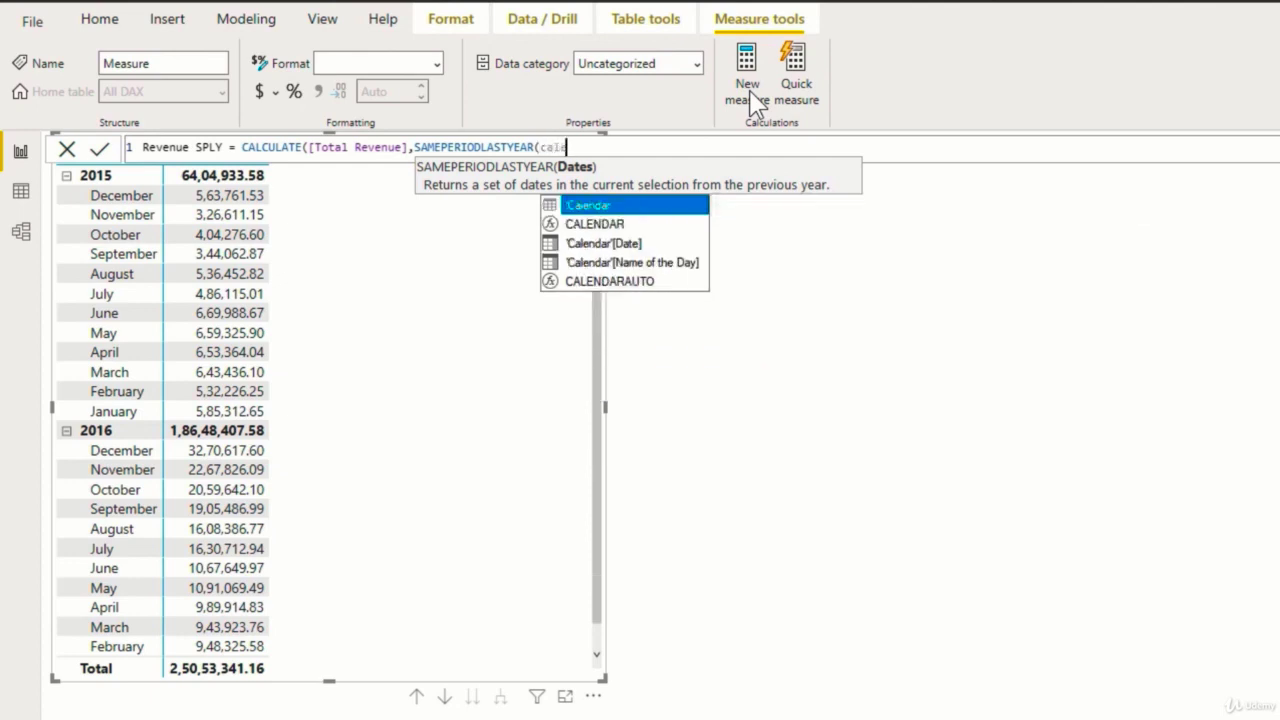
{"action": "key", "text": "Down"}
{"action": "key", "text": "Down"}
{"action": "key", "text": "Tab"}
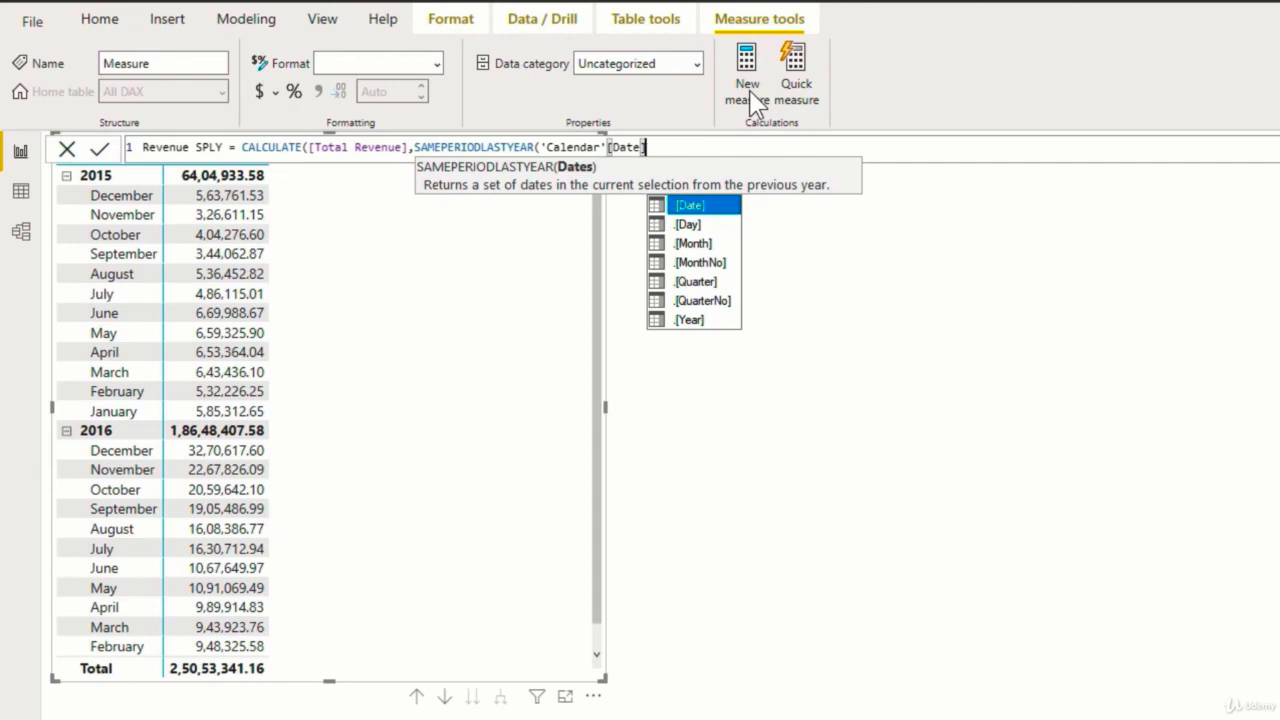
{"action": "type", "text": ")"}
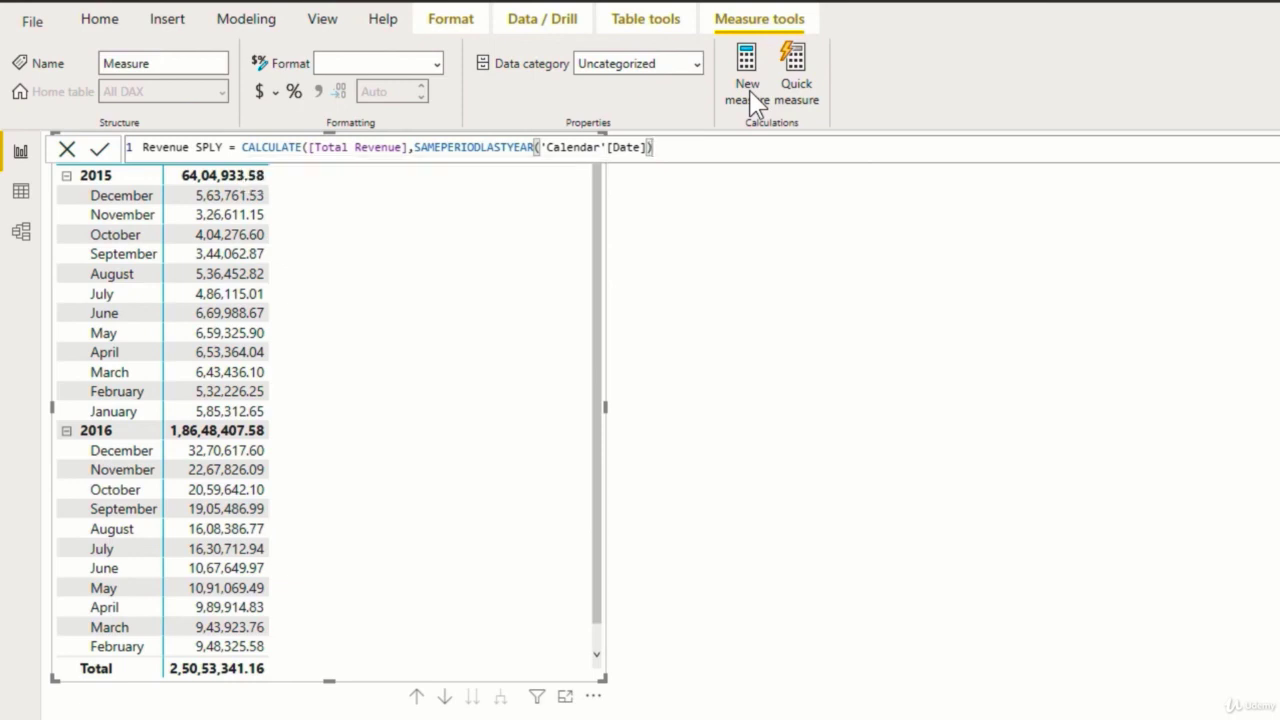
{"action": "key", "text": "Return"}
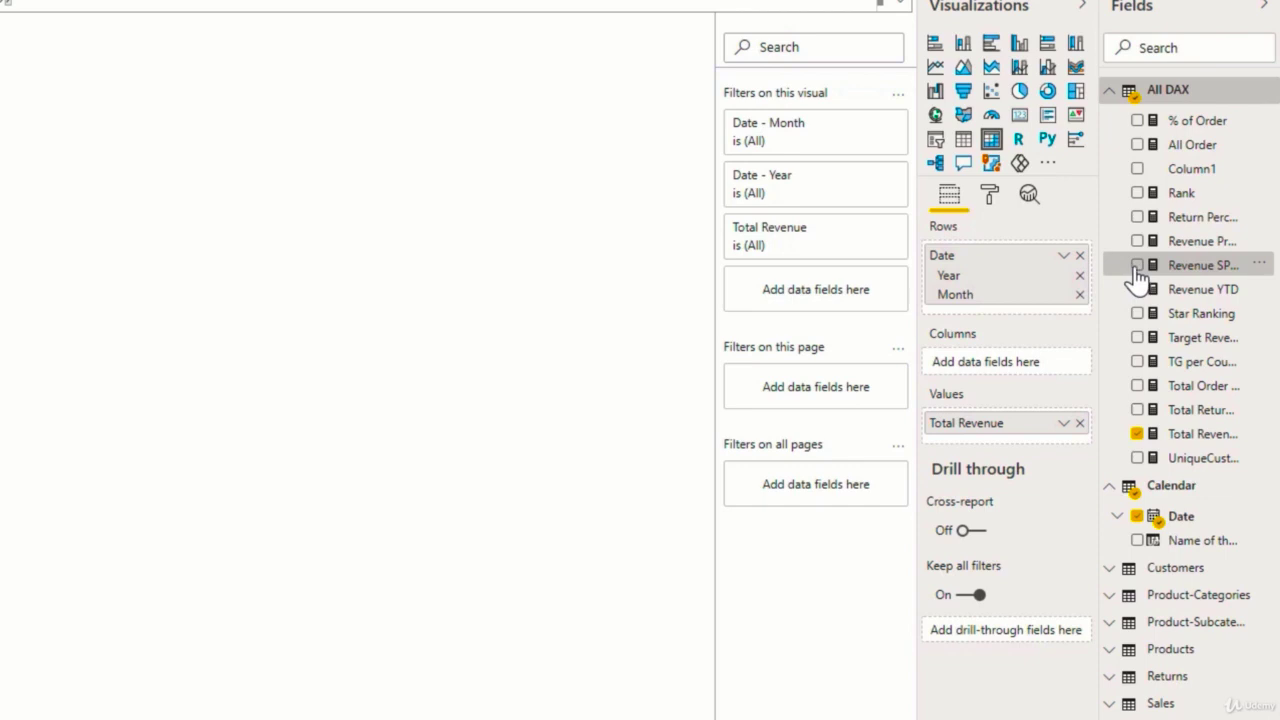
Add Revenue SPLY from All DAX to the matrix Values as a new column.
{"action": "left_click", "coordinate": [1137, 265]}
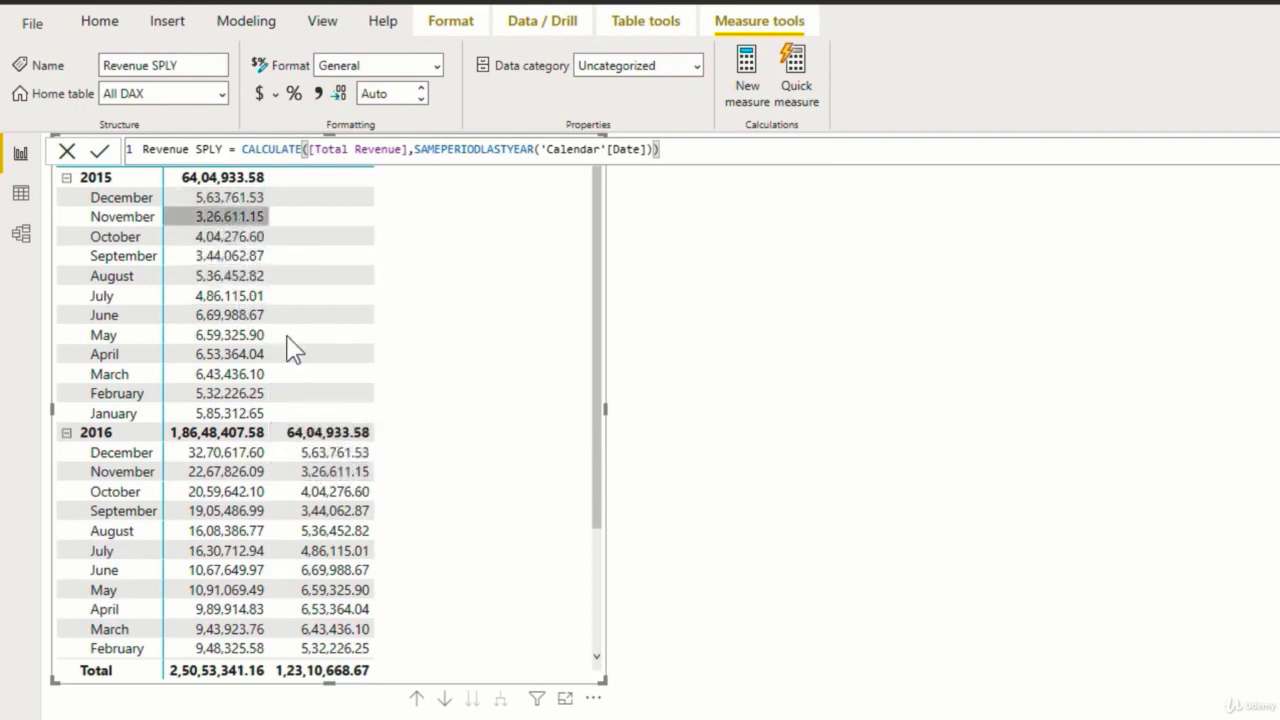
{"action": "mouse_move", "coordinate": [327, 458]}
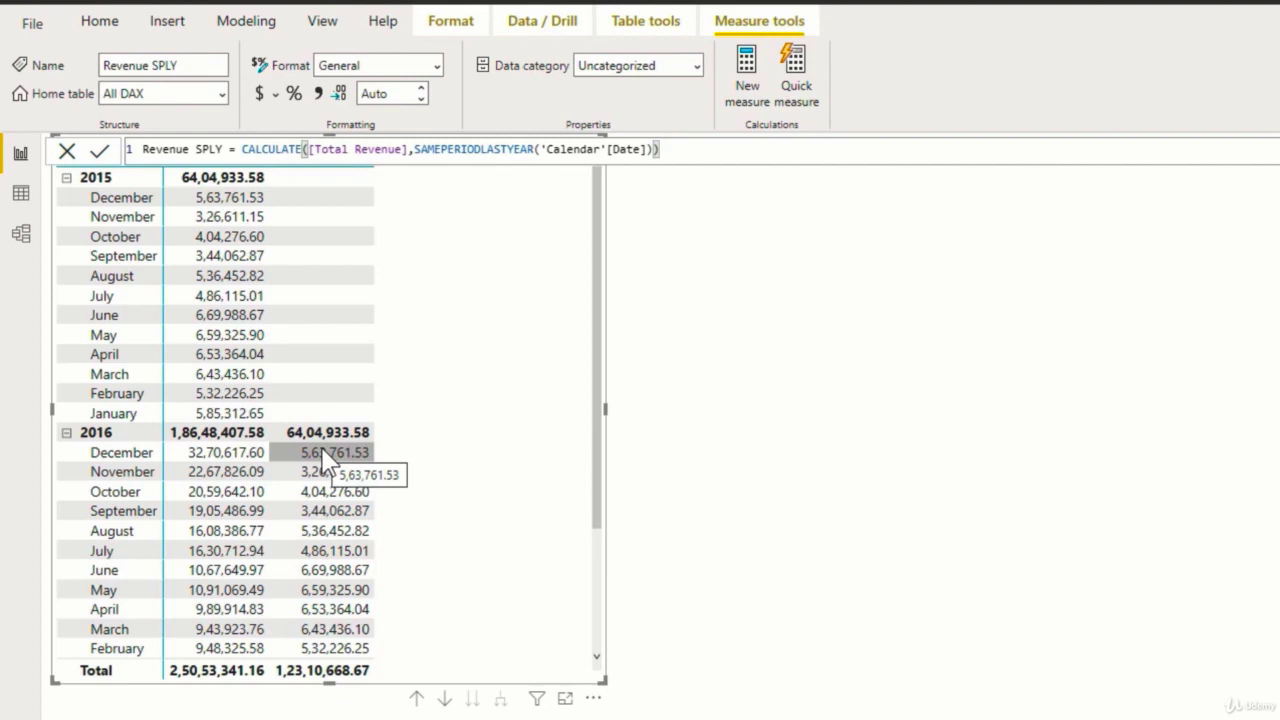
Create a new measure named Revenue SPLY2 starting with CALCULATE([Total Revenue].
{"action": "left_click", "coordinate": [752, 66]}
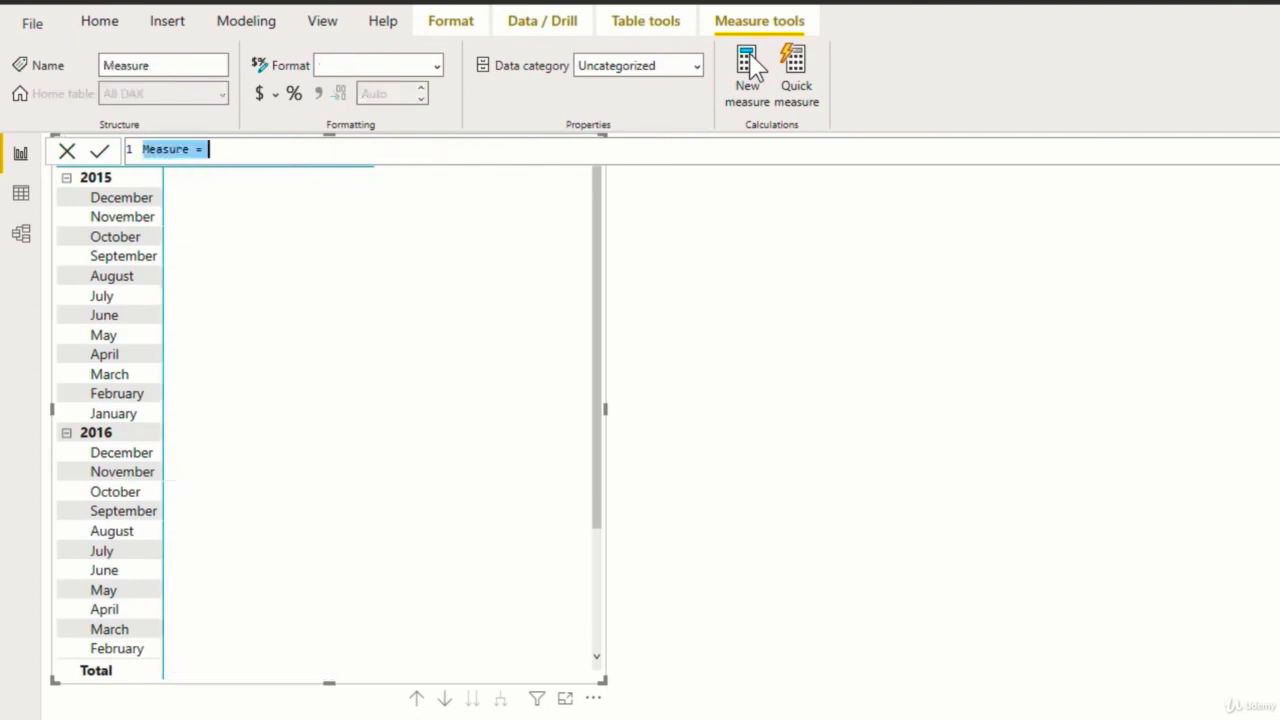
{"action": "key", "text": "Left"}
{"action": "key", "text": "Left"}
{"action": "key", "text": "shift+Home"}
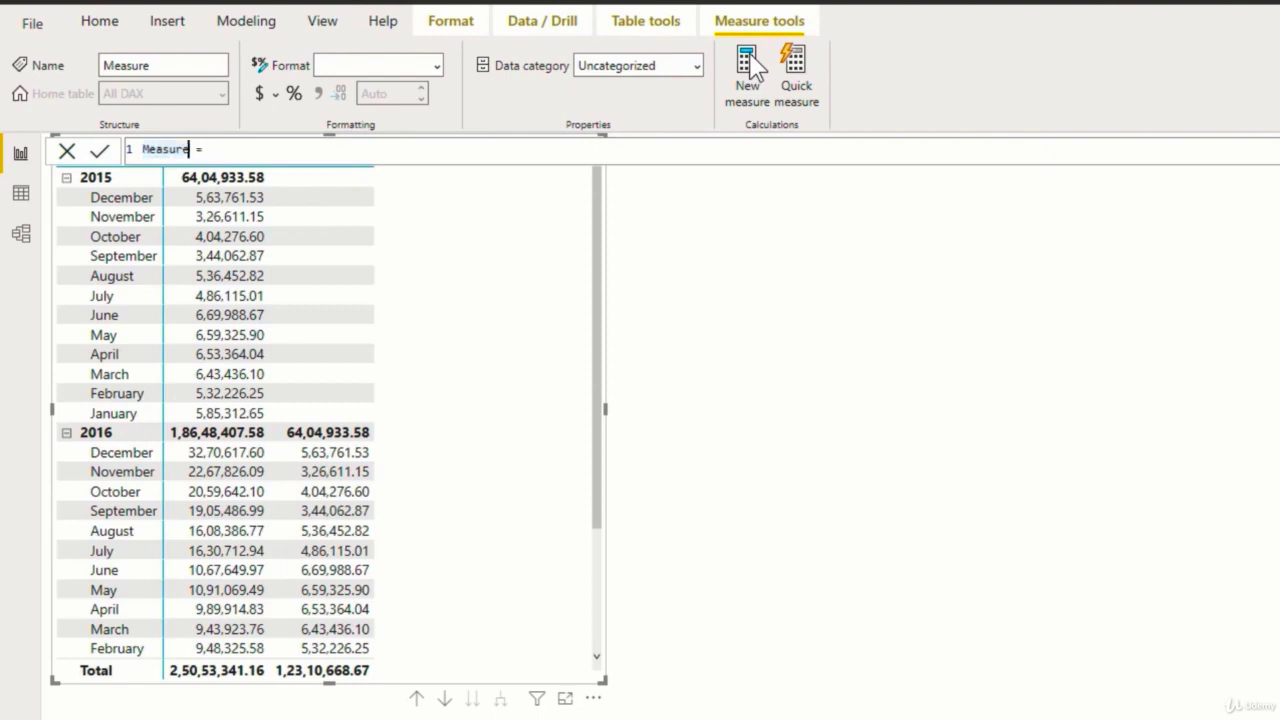
{"action": "type", "text": "Revenue: SP "}
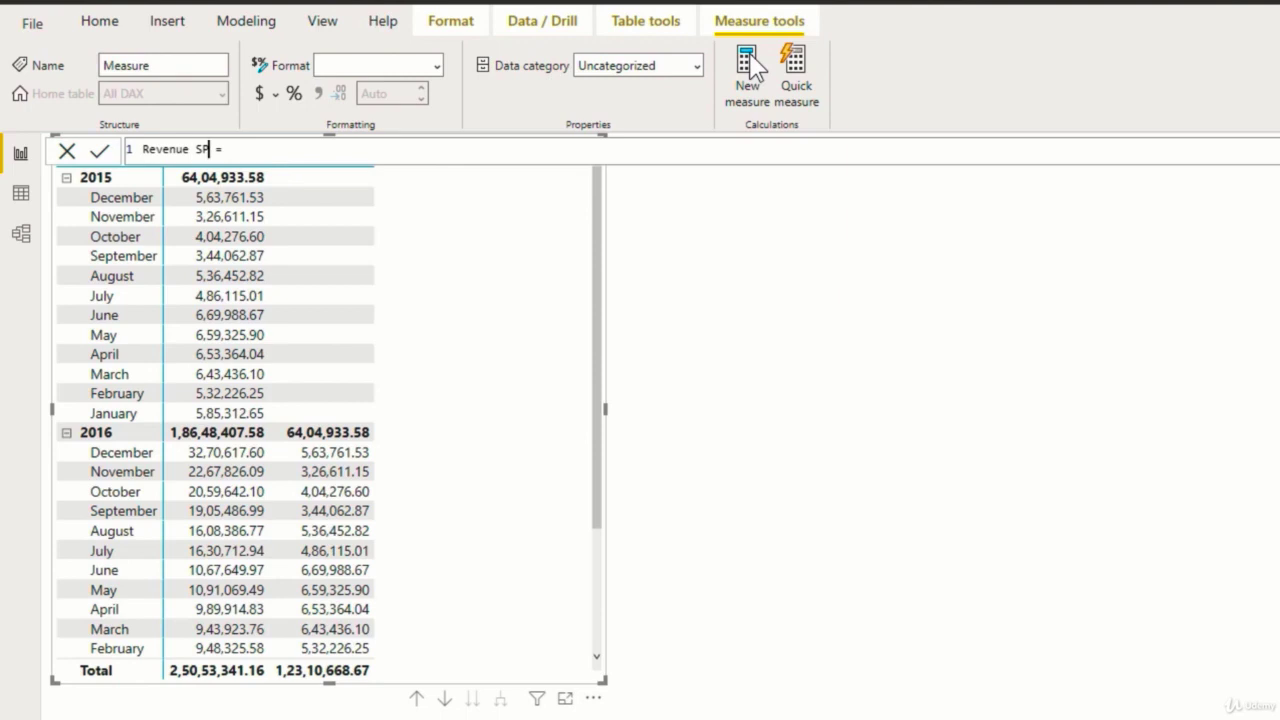
{"action": "type", "text": "LY2"}
{"action": "key", "text": "Right"}
{"action": "key", "text": "Right"}
{"action": "type", "text": "cal"}
{"action": "key", "text": "Tab"}
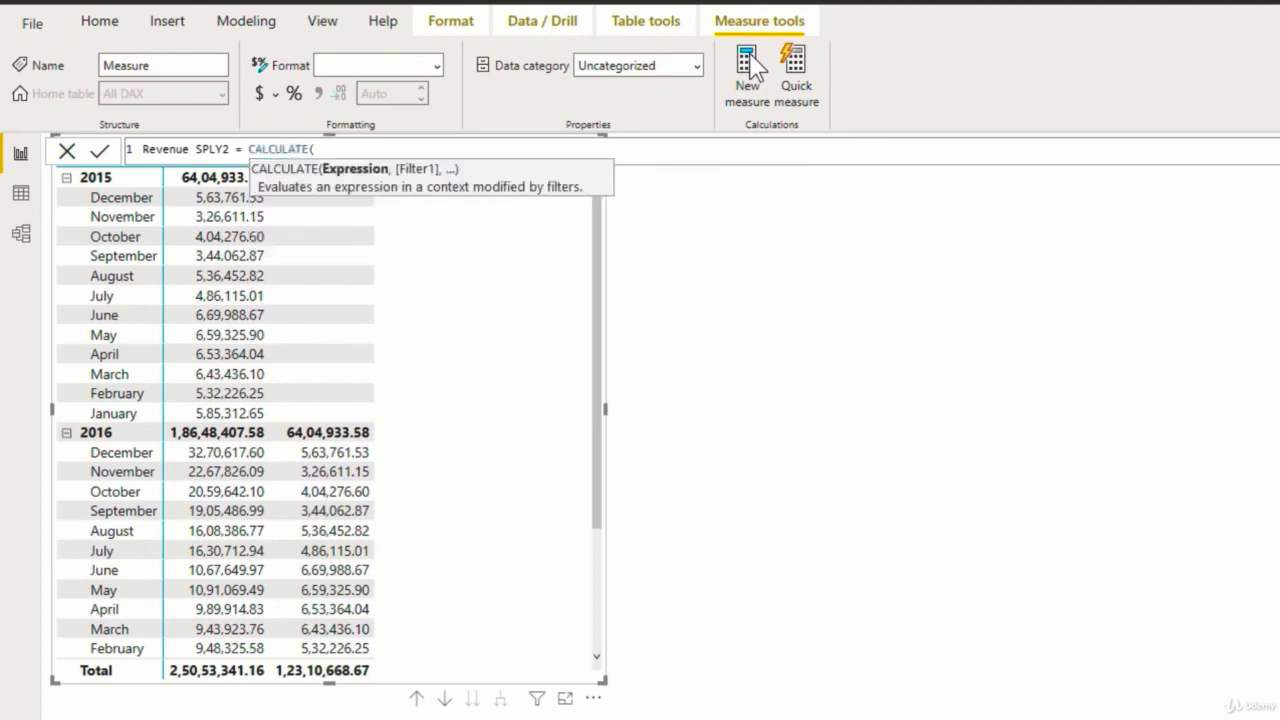
{"action": "type", "text": "tot"}
{"action": "key", "text": "Down"}
{"action": "key", "text": "Down"}
{"action": "key", "text": "Tab"}
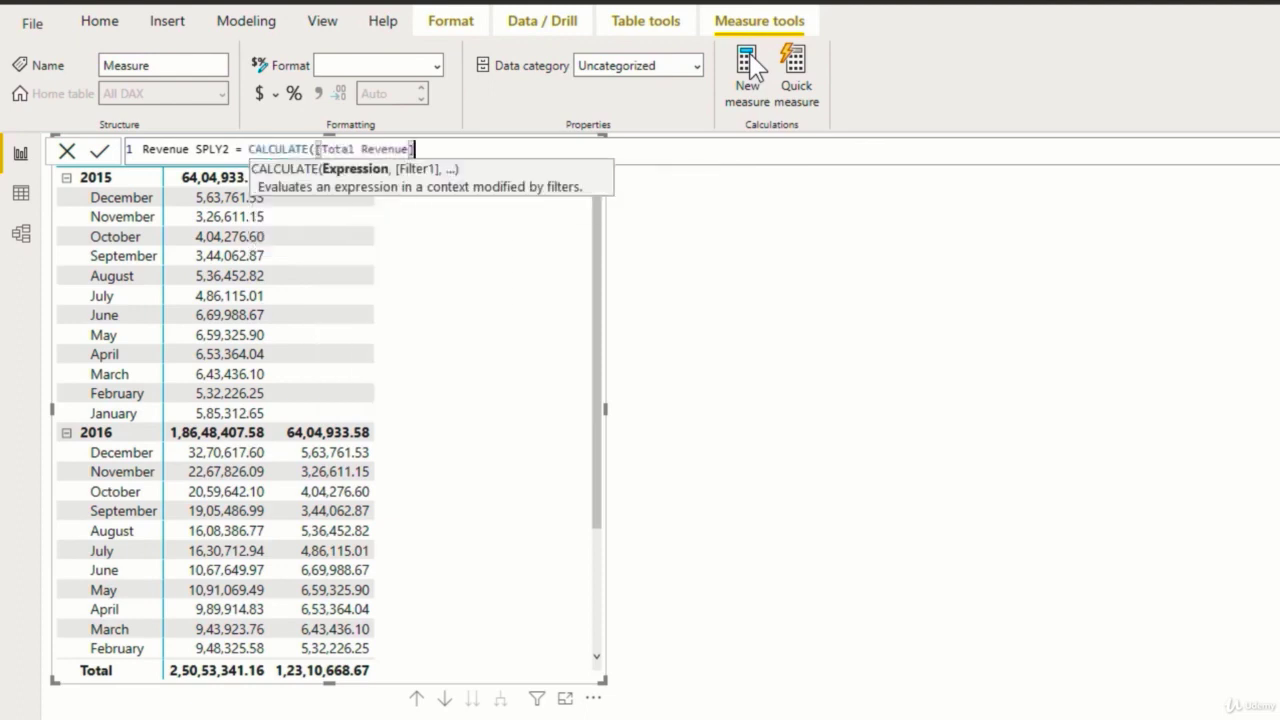
Finish the formula with DATEADD('Calendar'[Date],-1,YEAR) and commit the Revenue SPLY2 measure.
{"action": "type", "text": ",date"}
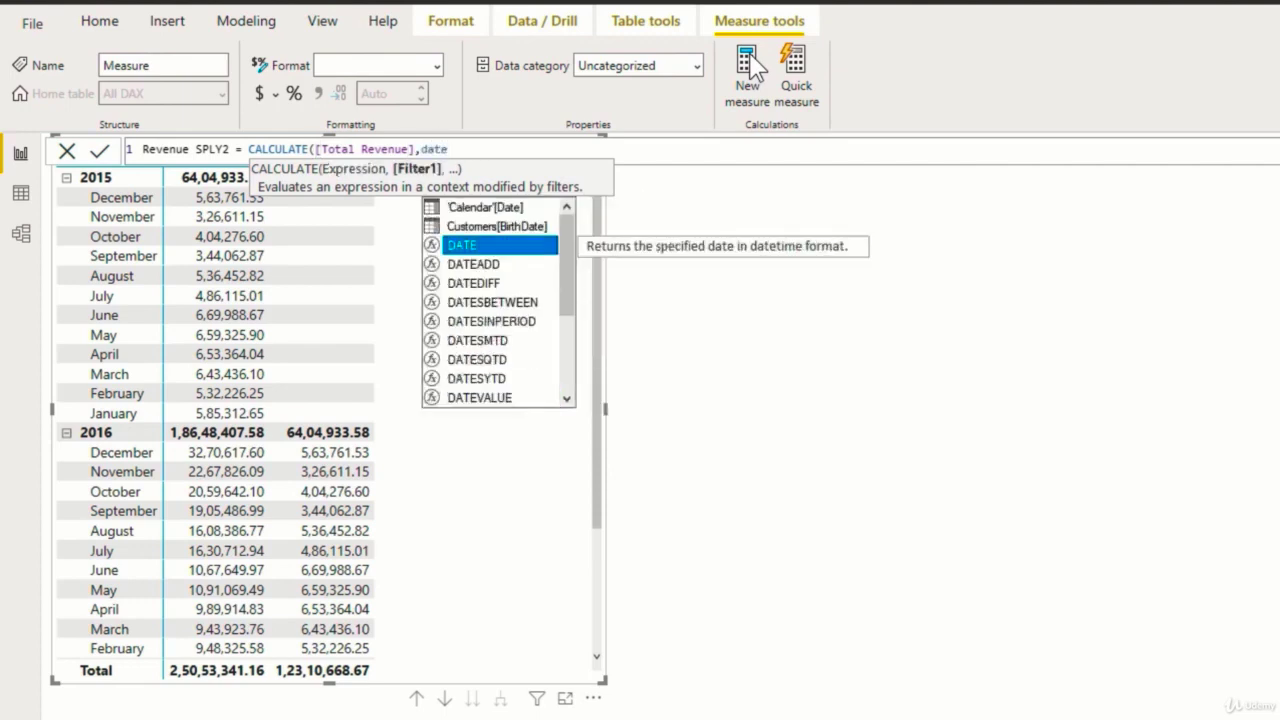
{"action": "key", "text": "Down"}
{"action": "key", "text": "Tab"}
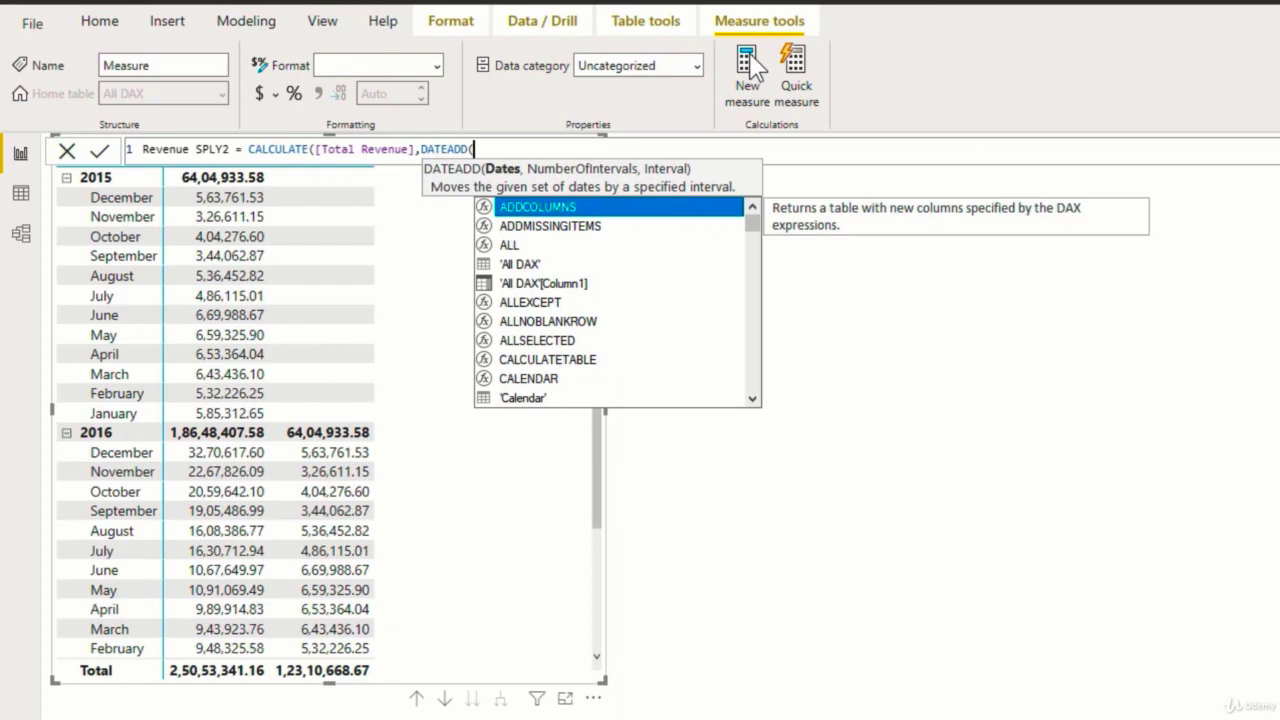
{"action": "type", "text": "cale"}
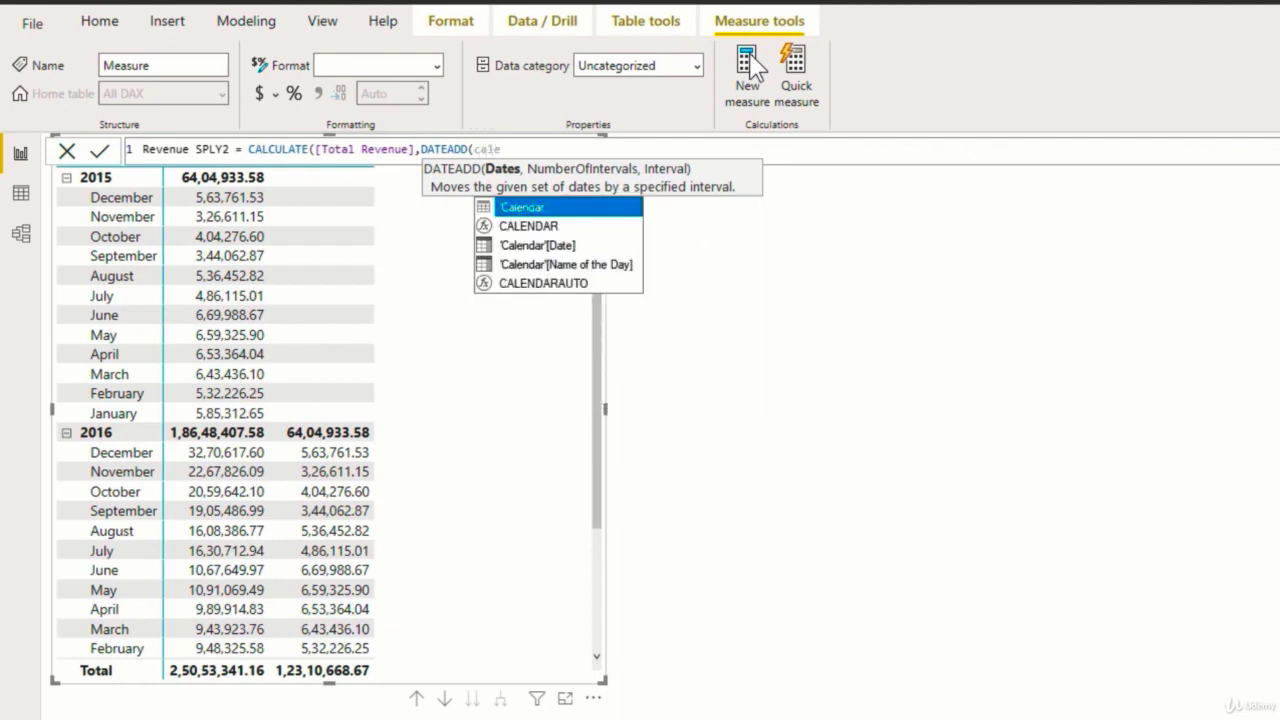
{"action": "key", "text": "Down"}
{"action": "key", "text": "Down"}
{"action": "key", "text": "Tab"}
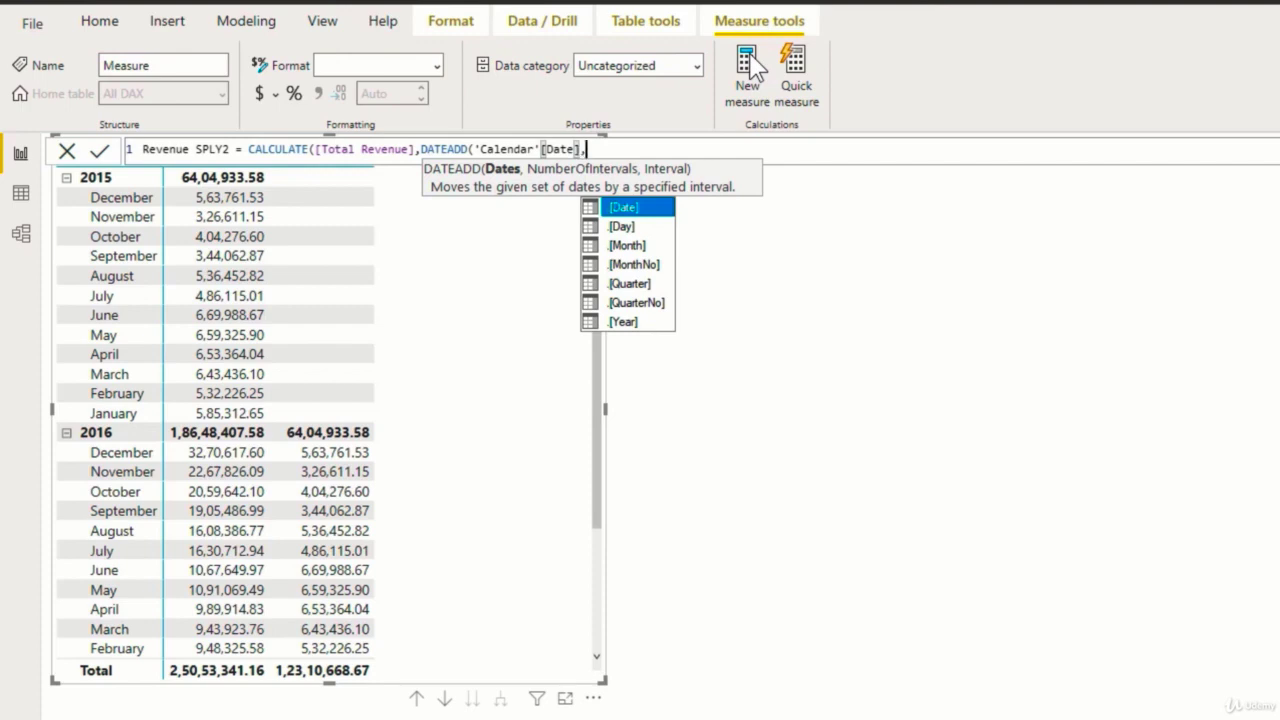
{"action": "type", "text": "],"}
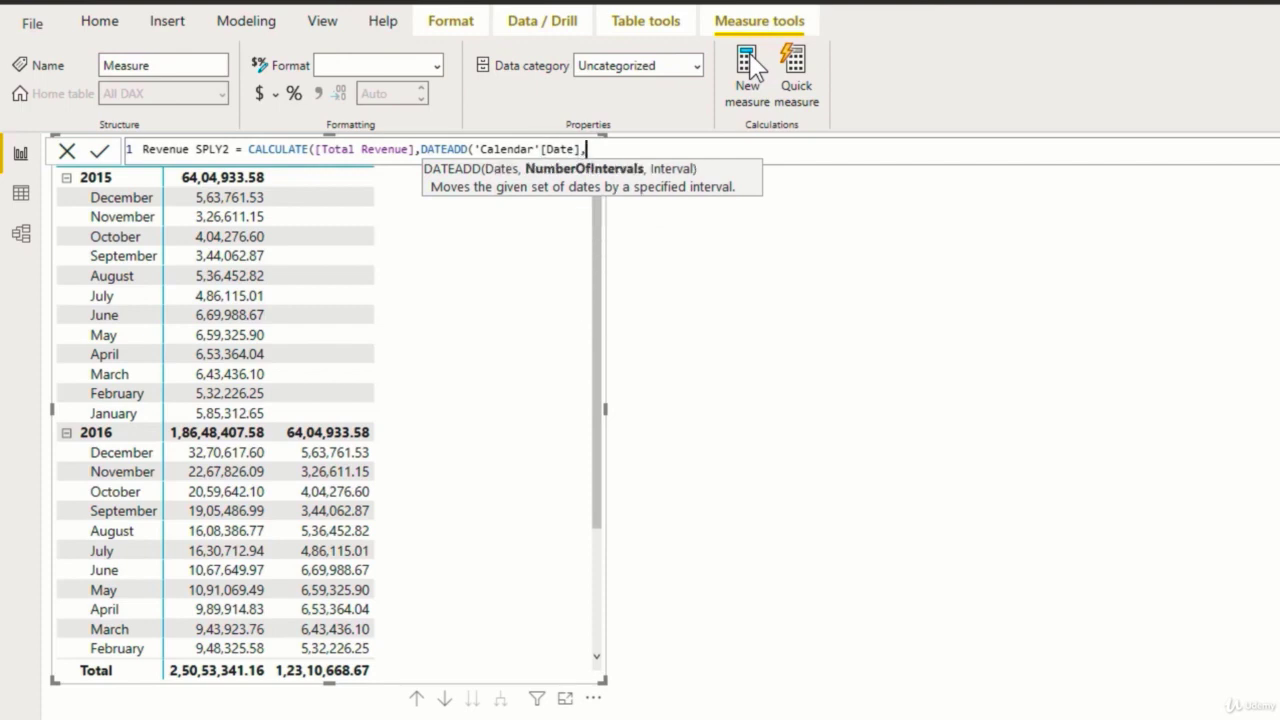
{"action": "type", "text": "-1,"}
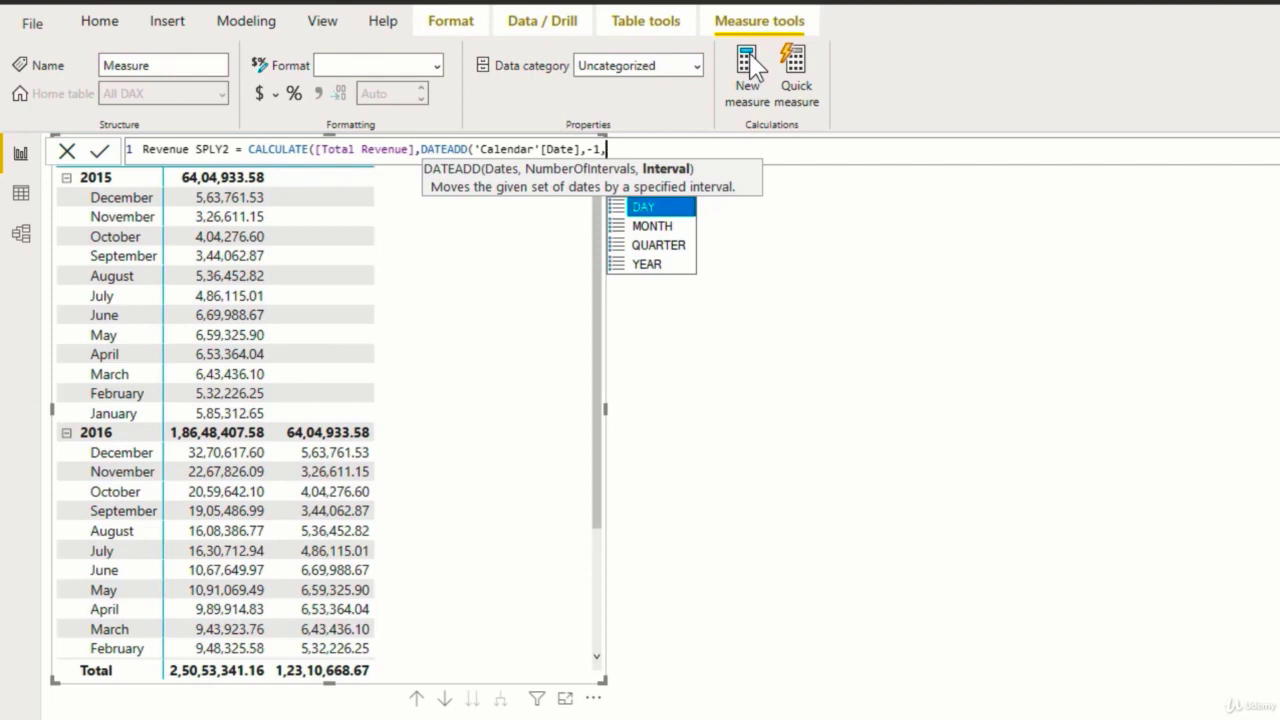
{"action": "key", "text": "Down"}
{"action": "key", "text": "Down"}
{"action": "key", "text": "Down"}
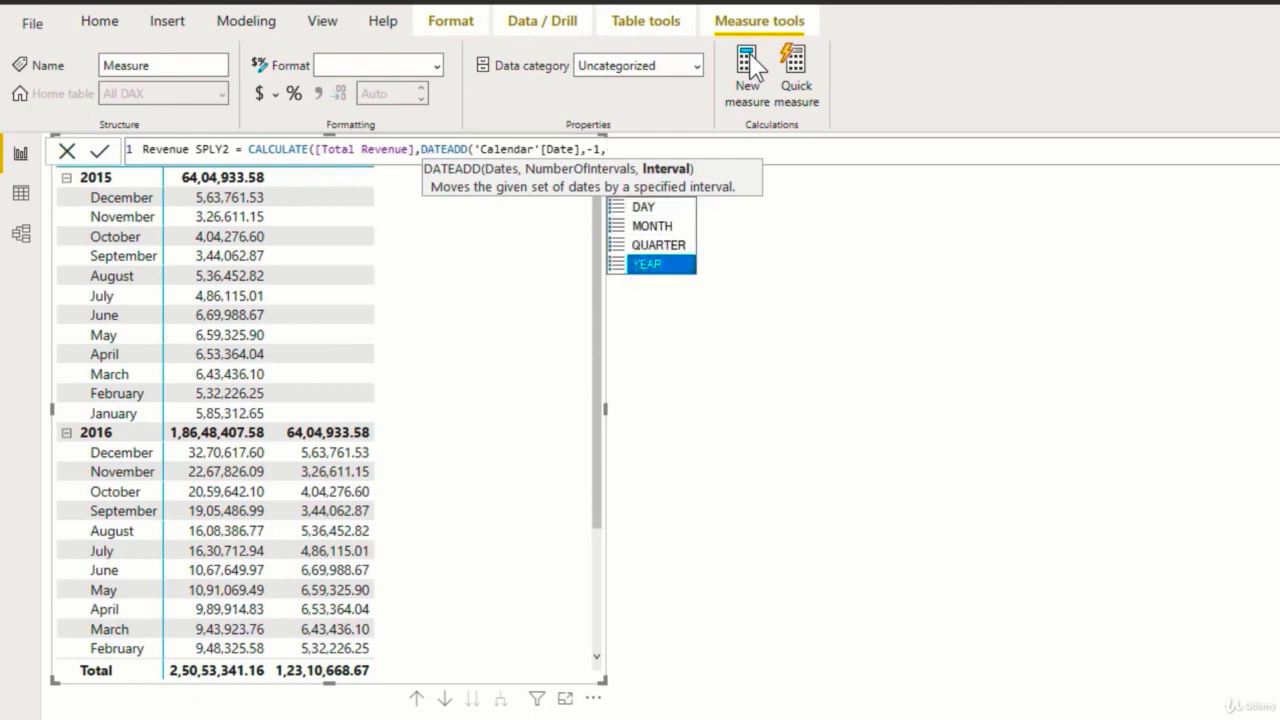
{"action": "key", "text": "Tab"}
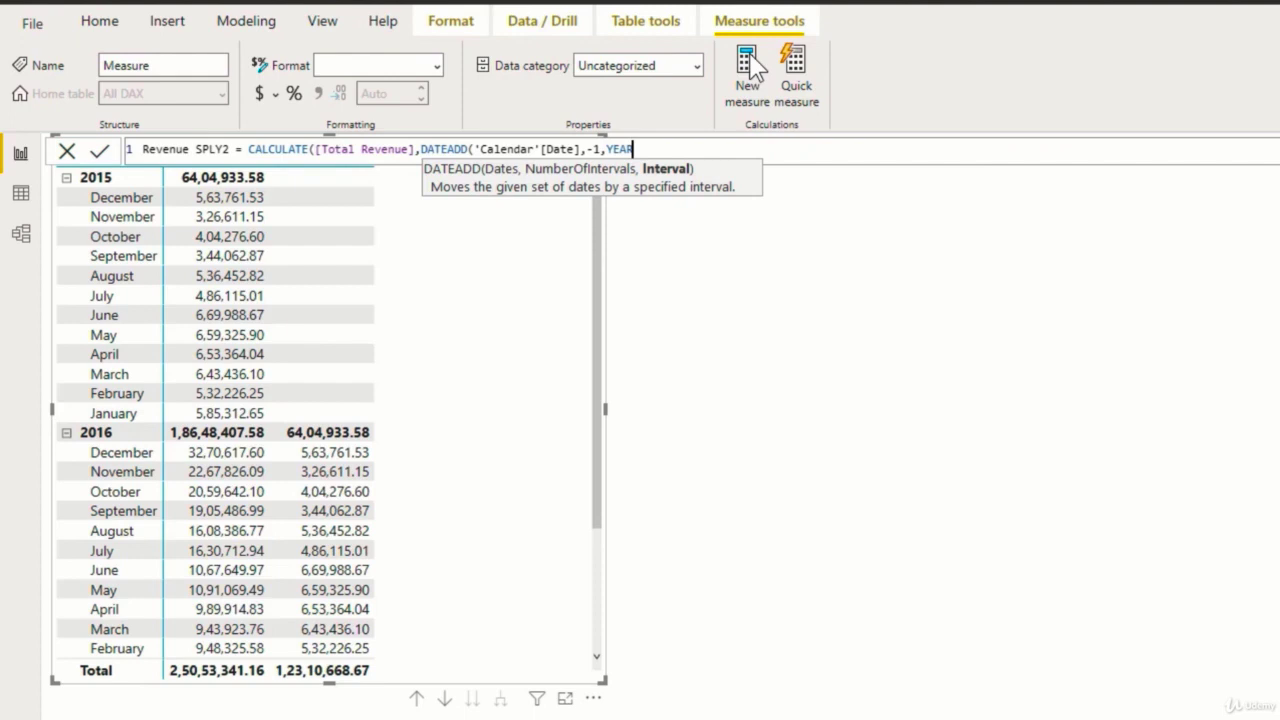
{"action": "type", "text": ")"}
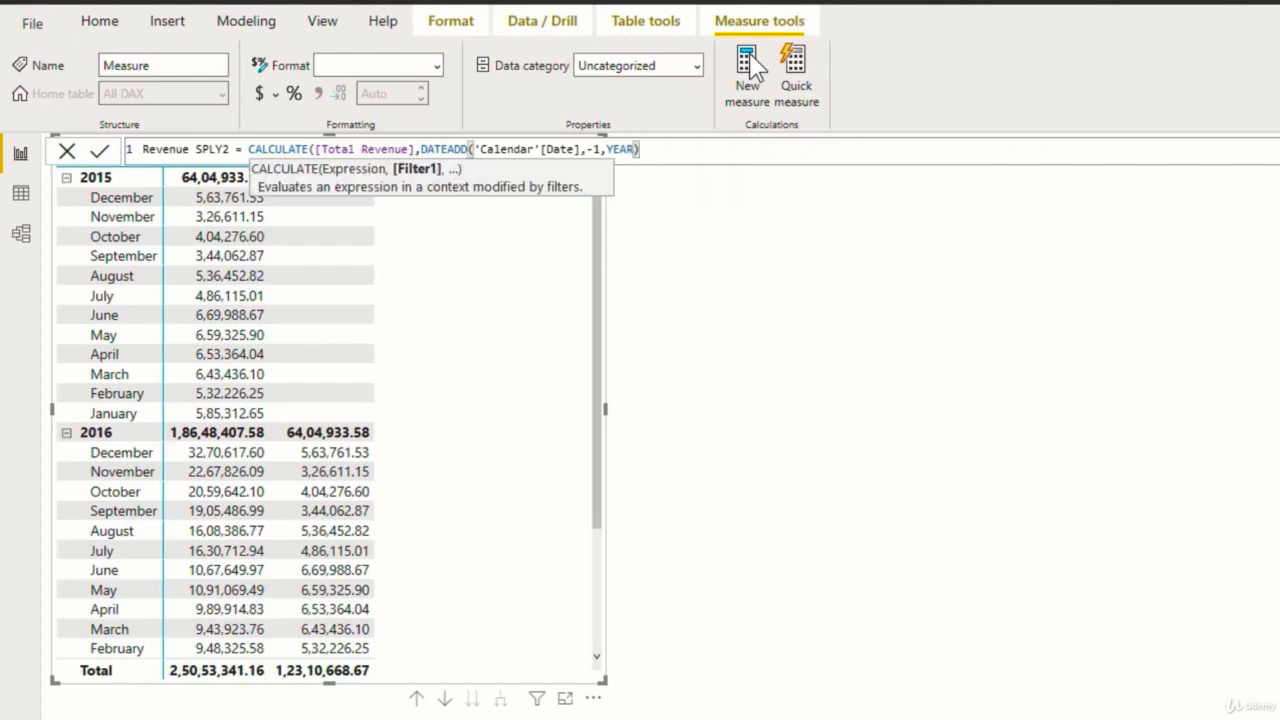
{"action": "key", "text": "Return"}
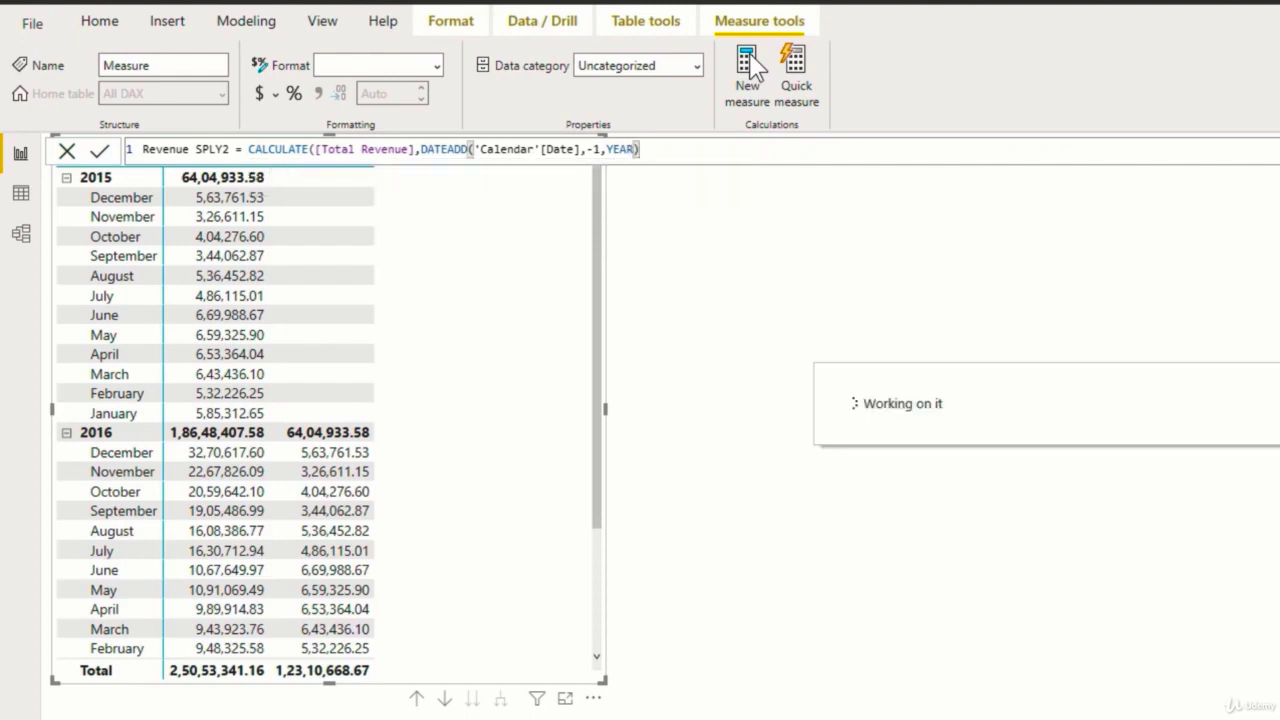